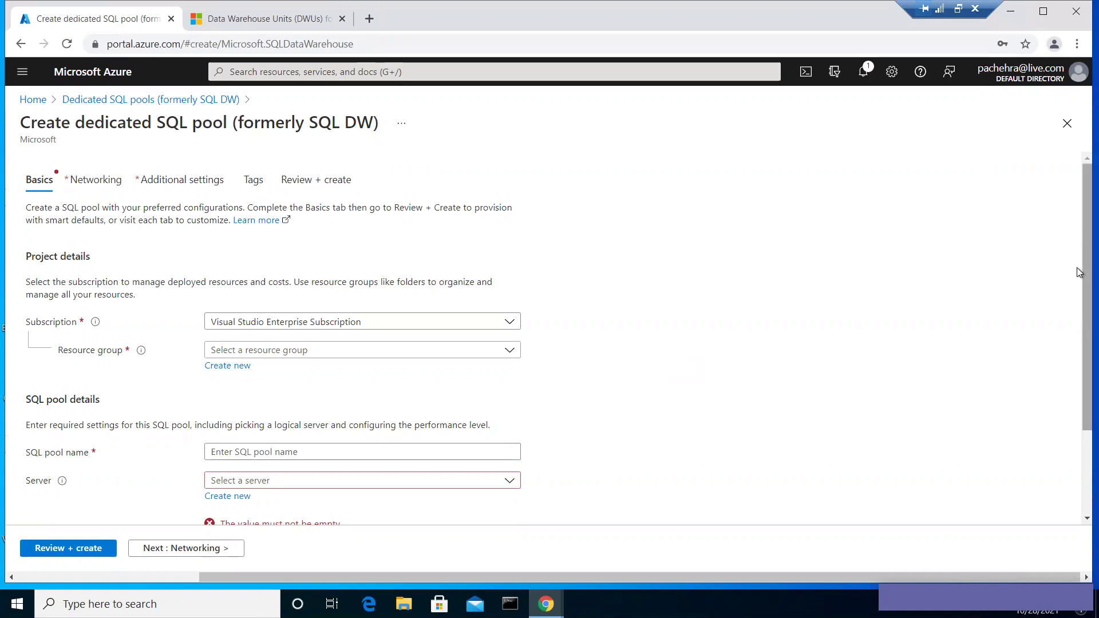
Step: Create a new resource group DW_RG for the pool and set the SQL pool name to datawrhsesql
{"action": "scroll", "coordinate": [1076, 263], "scroll_direction": "down", "scroll_amount": 3}
{"action": "scroll", "coordinate": [1077, 297], "scroll_direction": "up", "scroll_amount": 1}
{"action": "left_click_drag", "start_coordinate": [1077, 296], "coordinate": [1077, 322]}
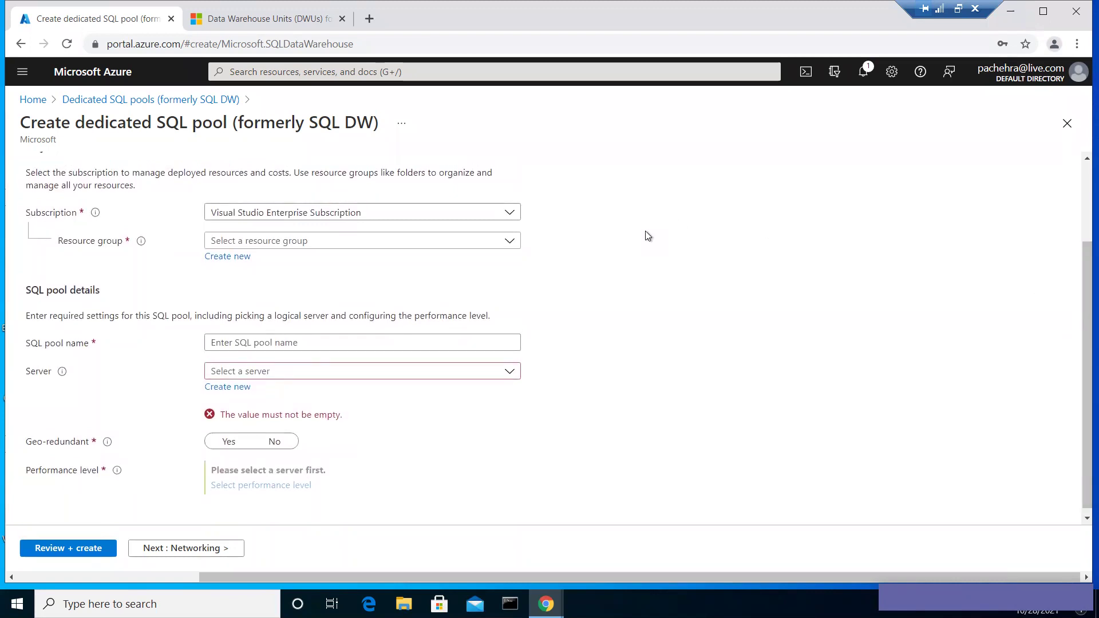
{"action": "left_click", "coordinate": [225, 258]}
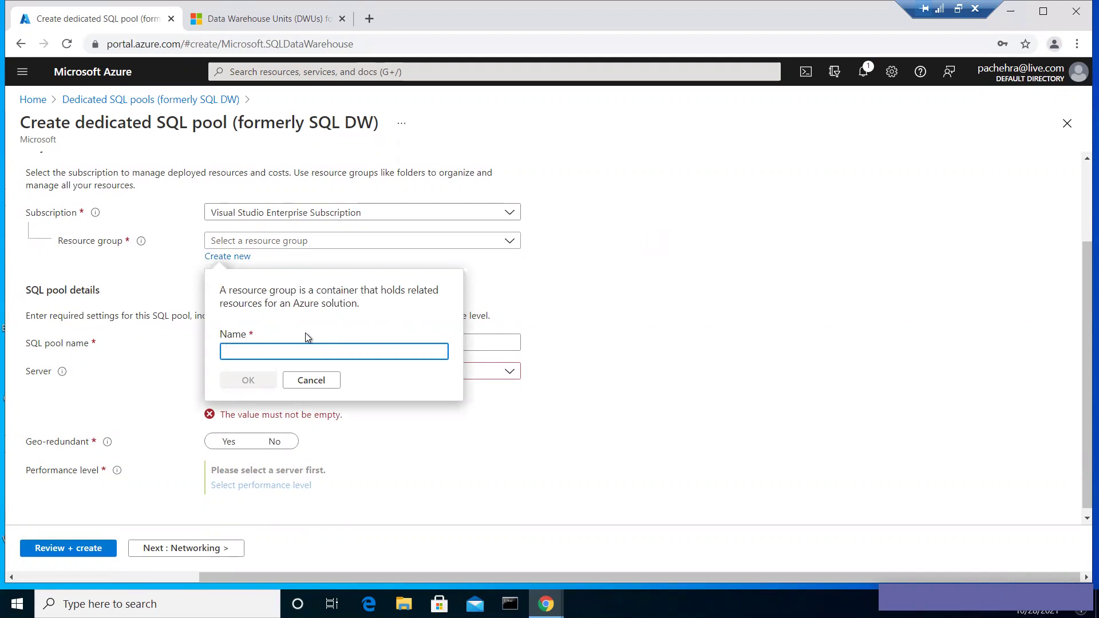
{"action": "type", "text": "DW_RG"}
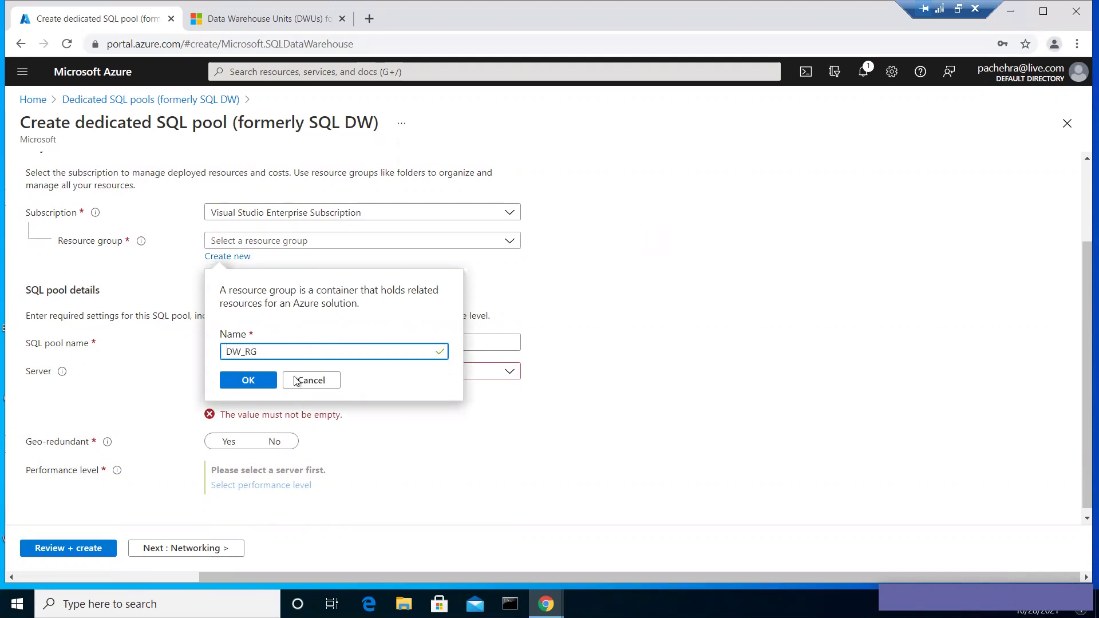
{"action": "left_click", "coordinate": [252, 379]}
{"action": "left_click", "coordinate": [231, 344]}
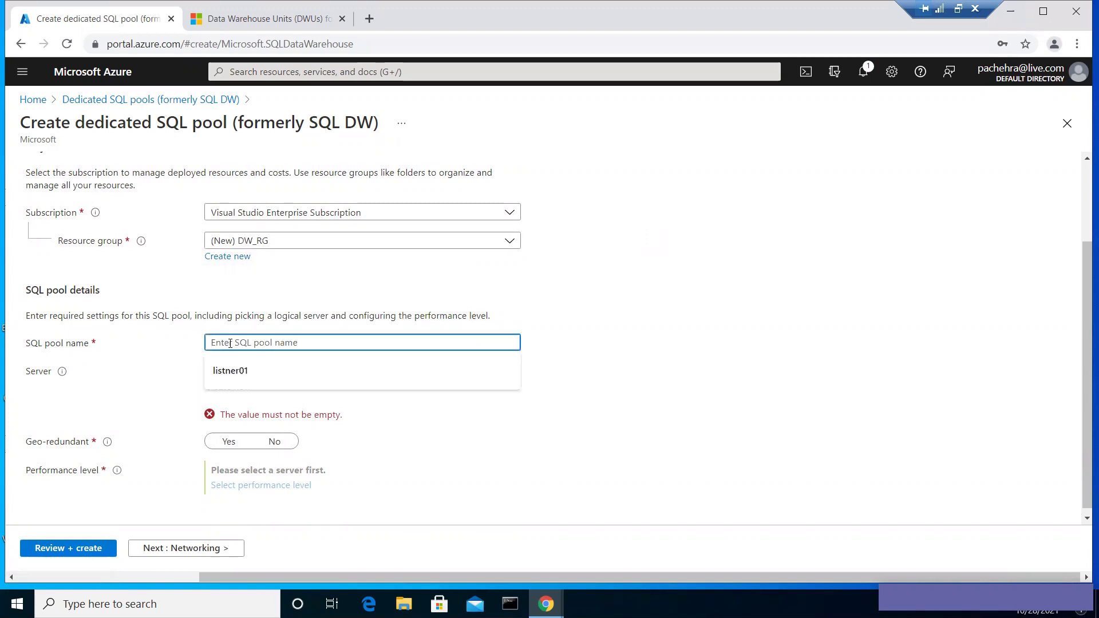
{"action": "type", "text": "datawrhsesql"}
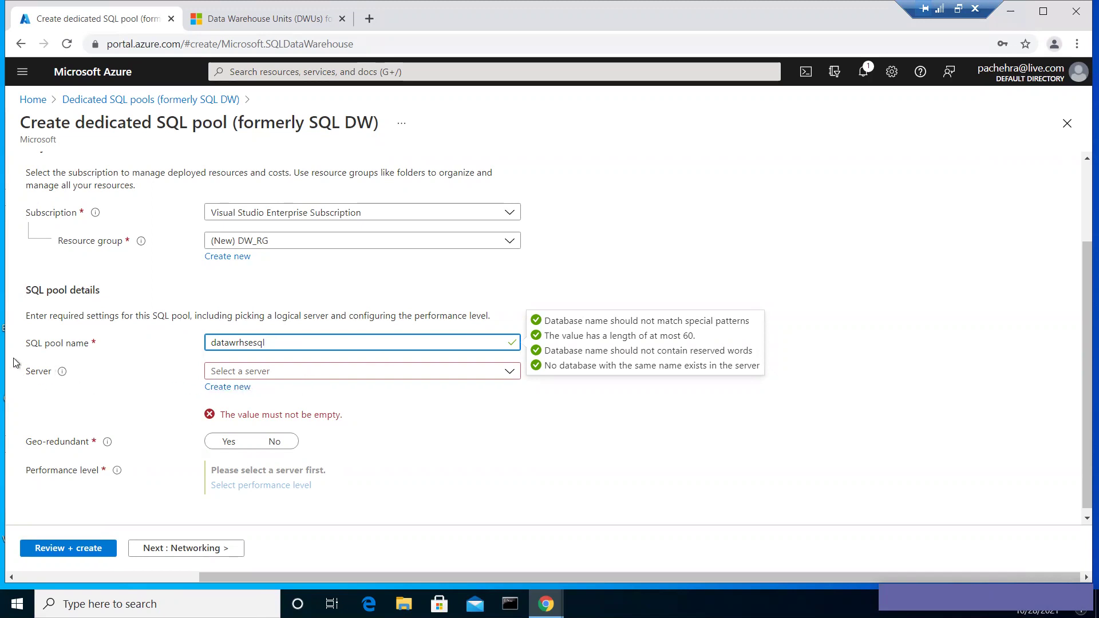
Step: Start creating a new server for the pool and try sqldwserver, and after that sqldwserver001, as its name
{"action": "left_click", "coordinate": [231, 390]}
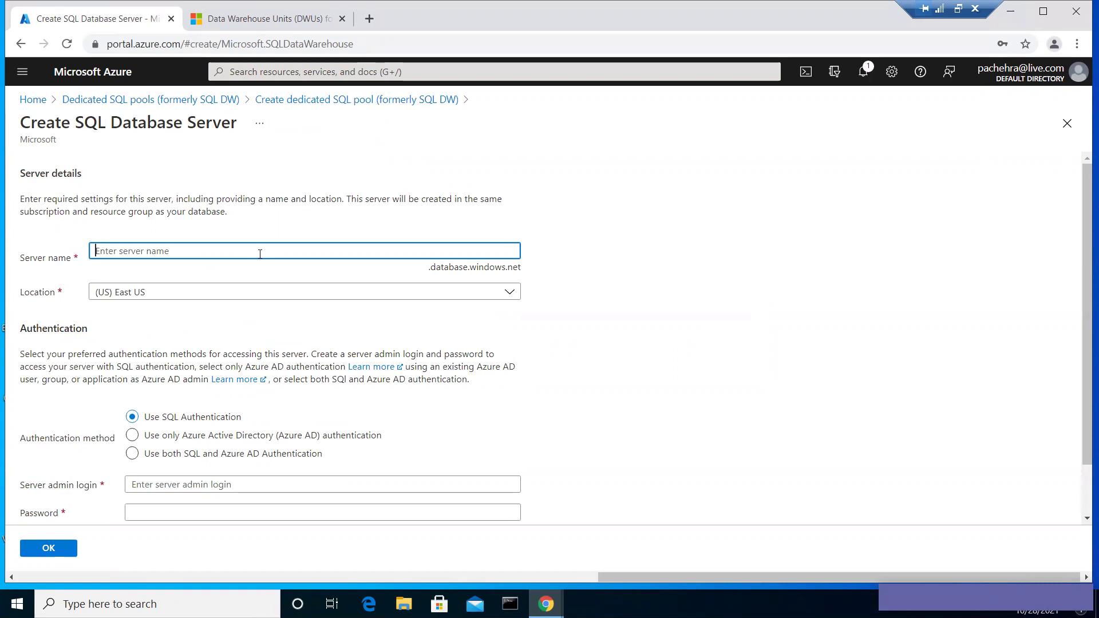
{"action": "type", "text": "sqldwserver"}
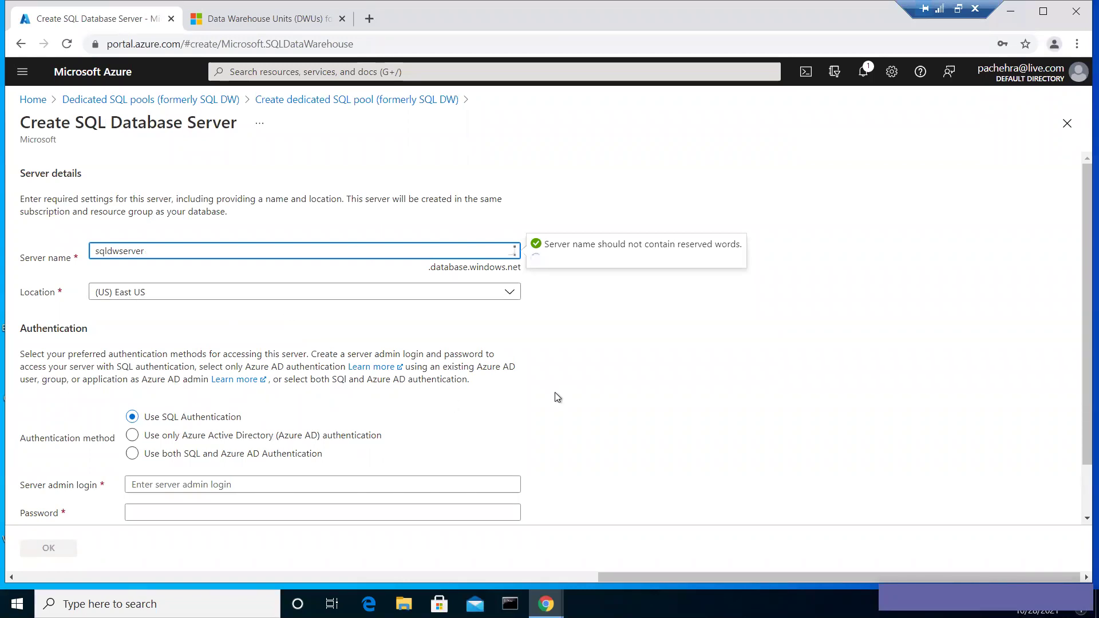
{"action": "scroll", "coordinate": [558, 397], "scroll_direction": "down", "scroll_amount": 1}
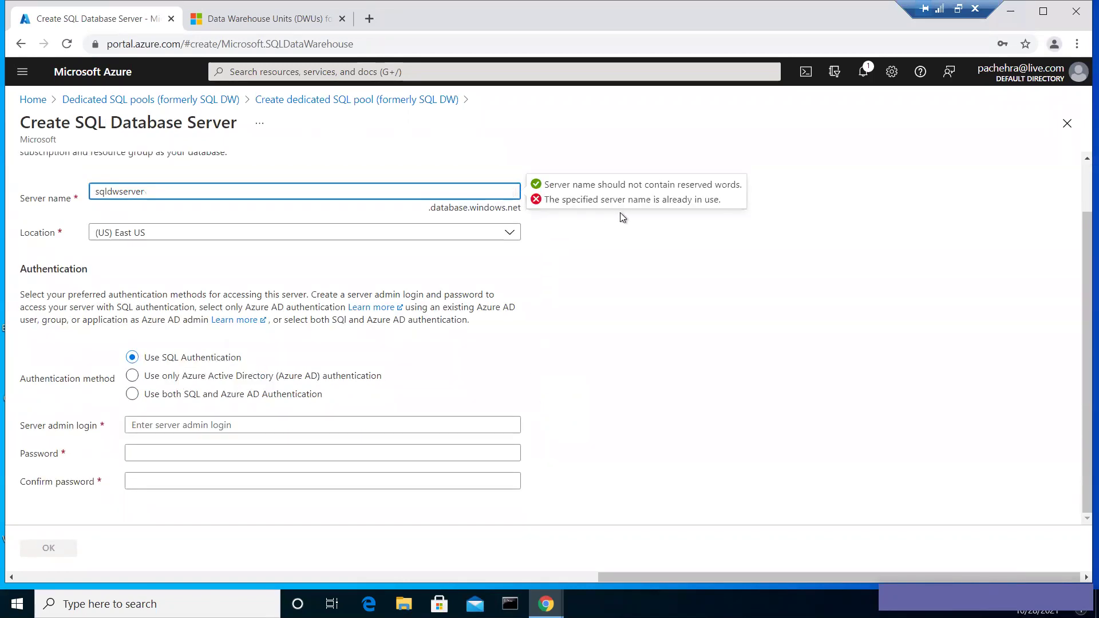
{"action": "left_click", "coordinate": [173, 192]}
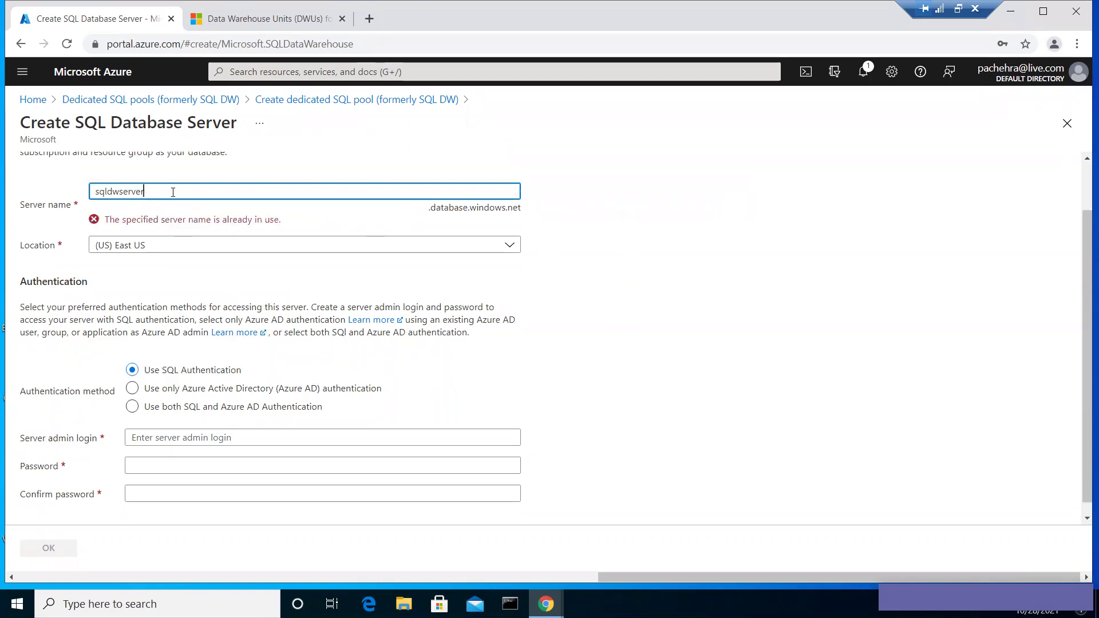
{"action": "type", "text": "001"}
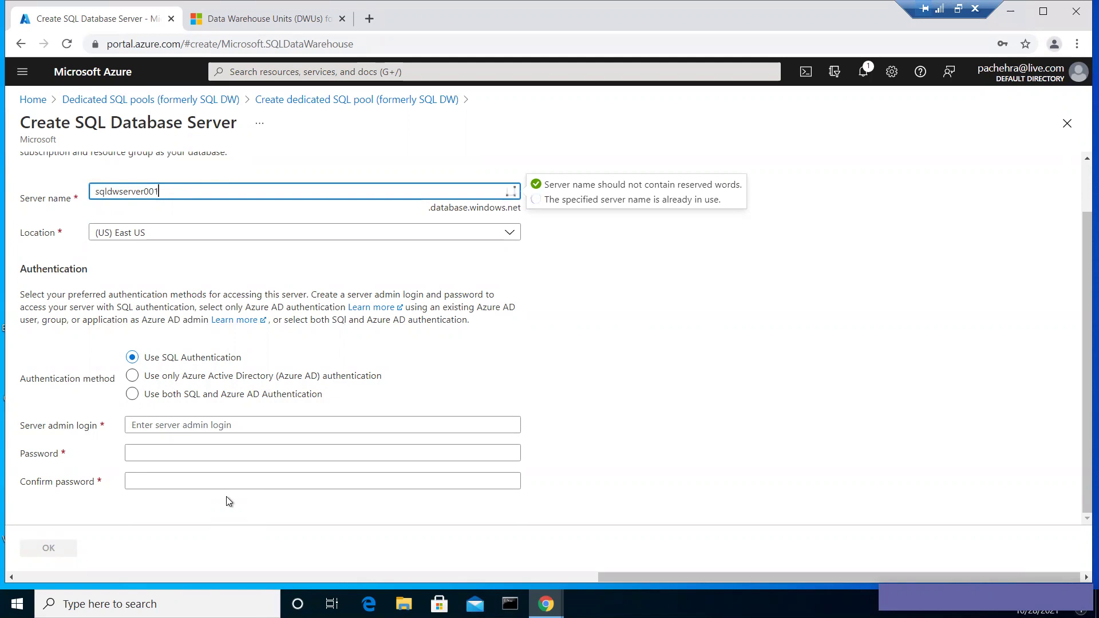
Step: Set the server admin login to azadmin and enter the server password in both the password and confirmation fields
{"action": "left_click", "coordinate": [182, 424]}
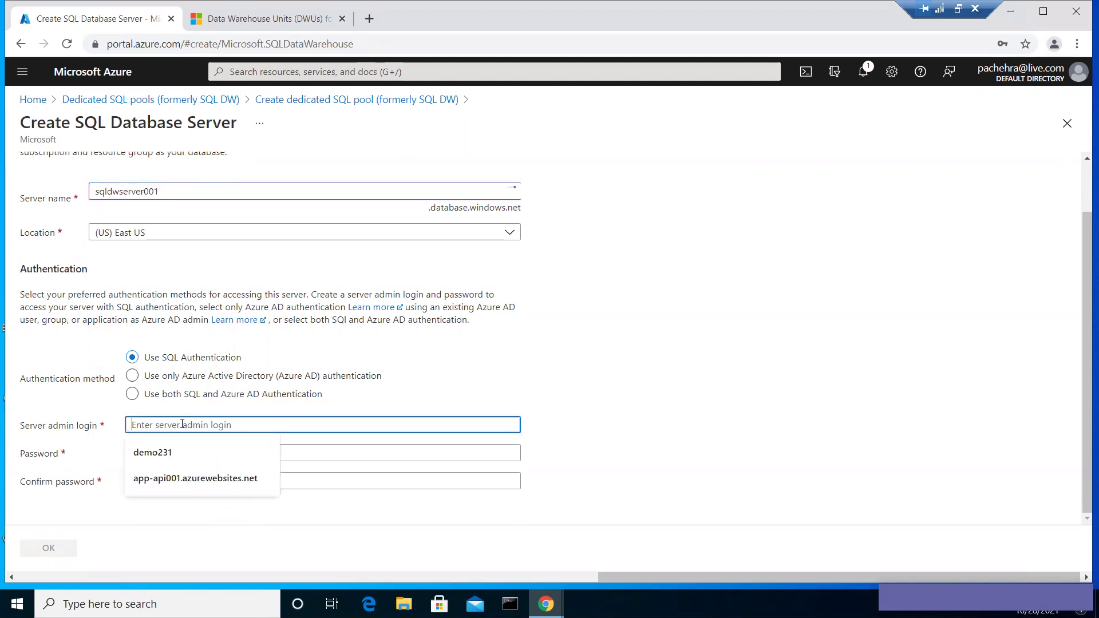
{"action": "type", "text": "aza"}
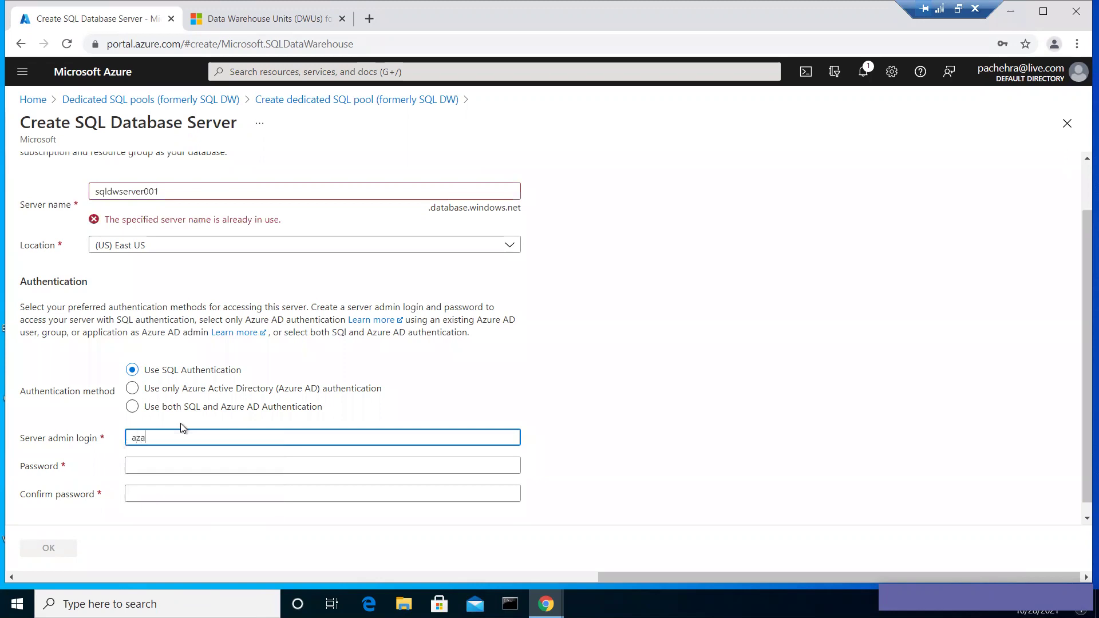
{"action": "type", "text": "dmin"}
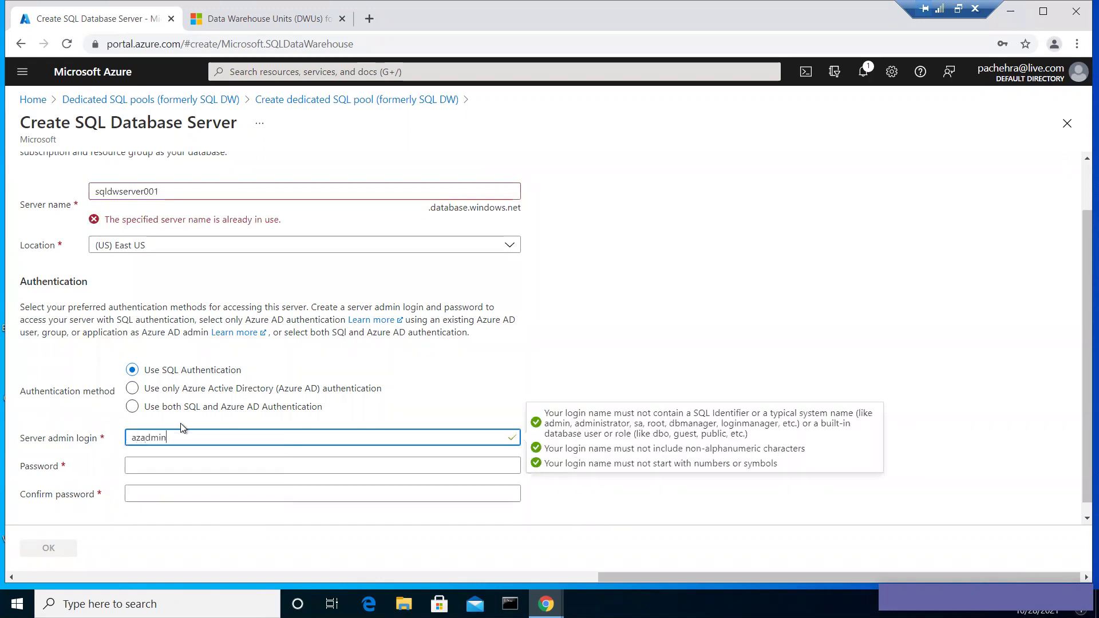
{"action": "key", "text": "Tab"}
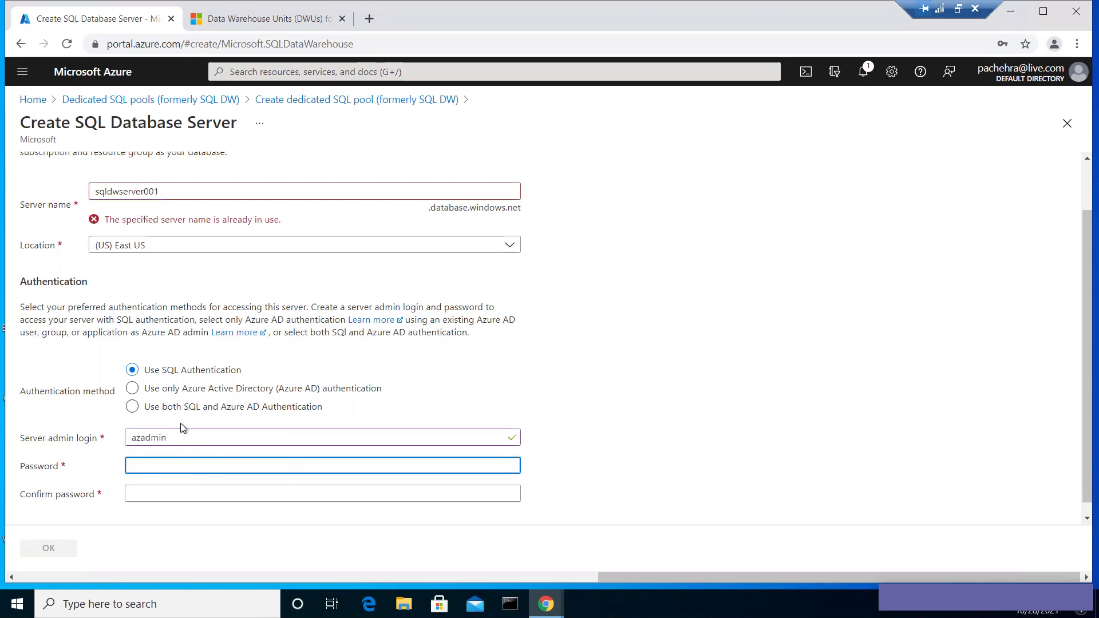
{"action": "type", "text": "**********"}
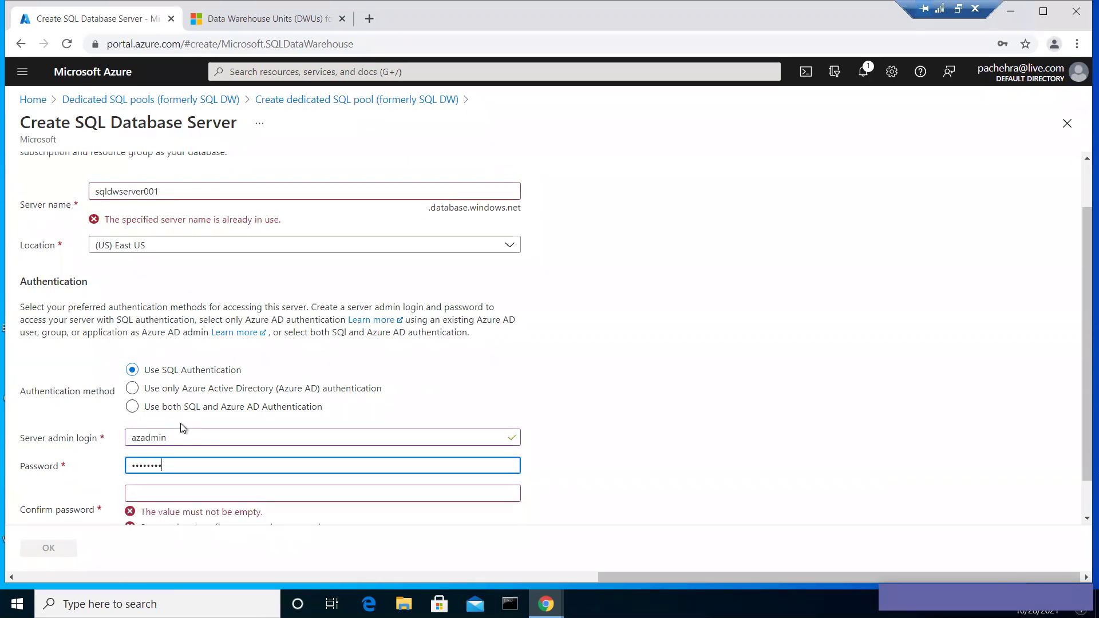
{"action": "type", "text": "**"}
{"action": "key", "text": "Tab"}
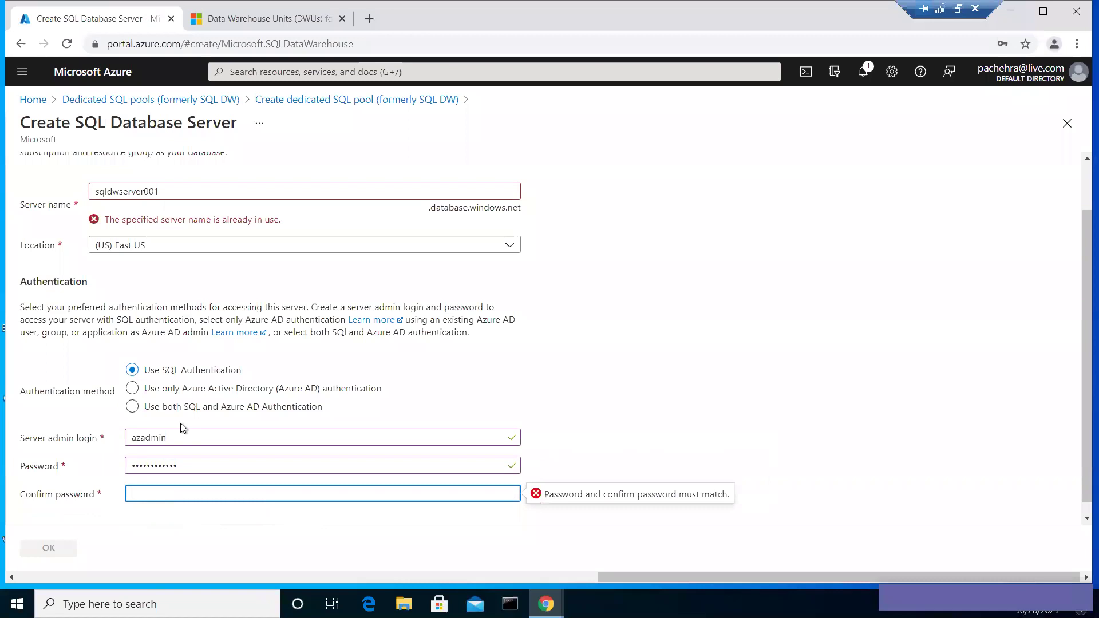
{"action": "type", "text": "************"}
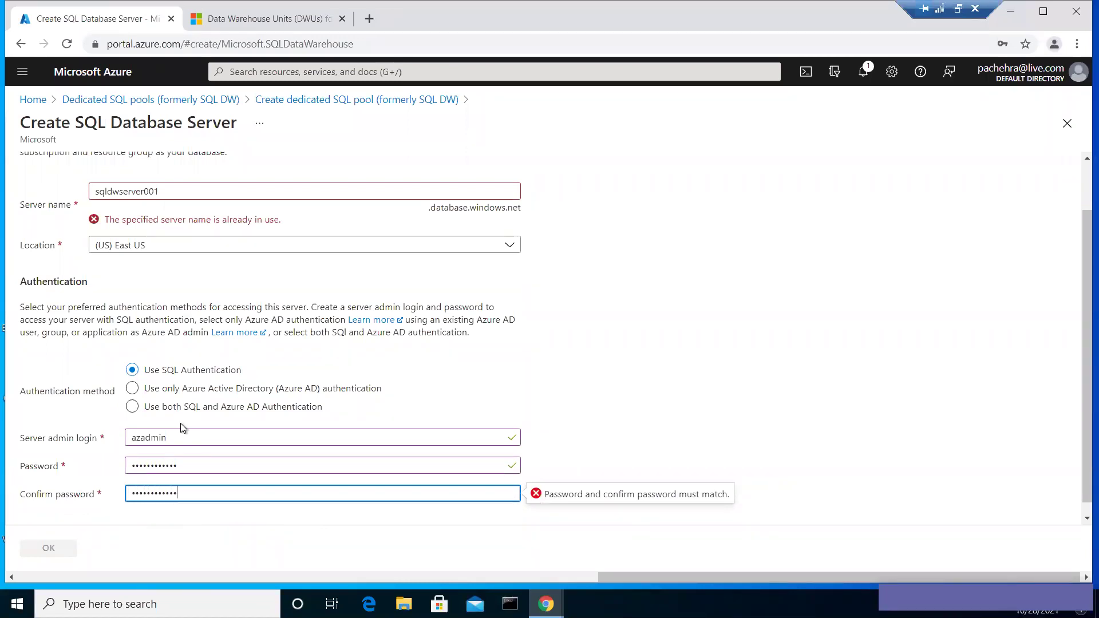
{"action": "left_click", "coordinate": [498, 275]}
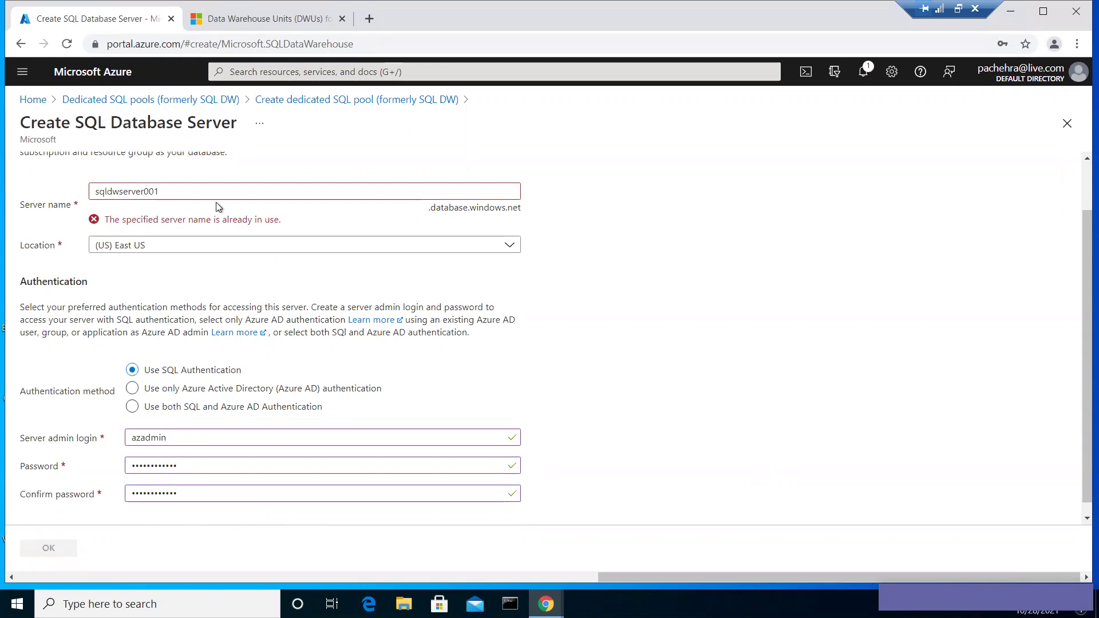
Step: Change the server name to sqldwserver009 and accept the new server's details
{"action": "left_click", "coordinate": [190, 188]}
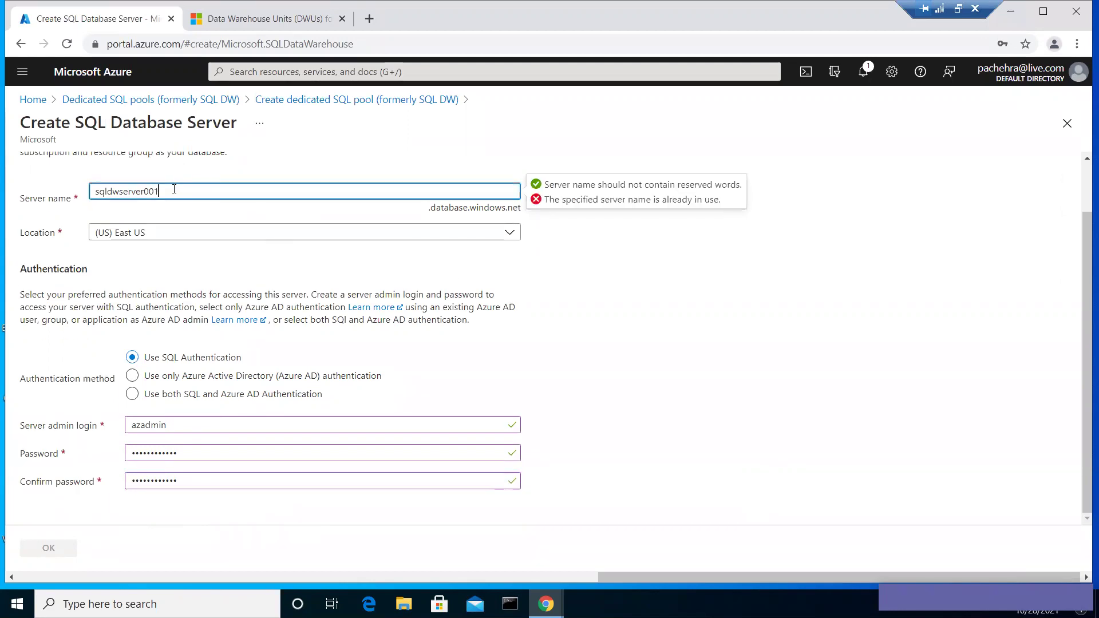
{"action": "key", "text": "BackSpace"}
{"action": "type", "text": "9"}
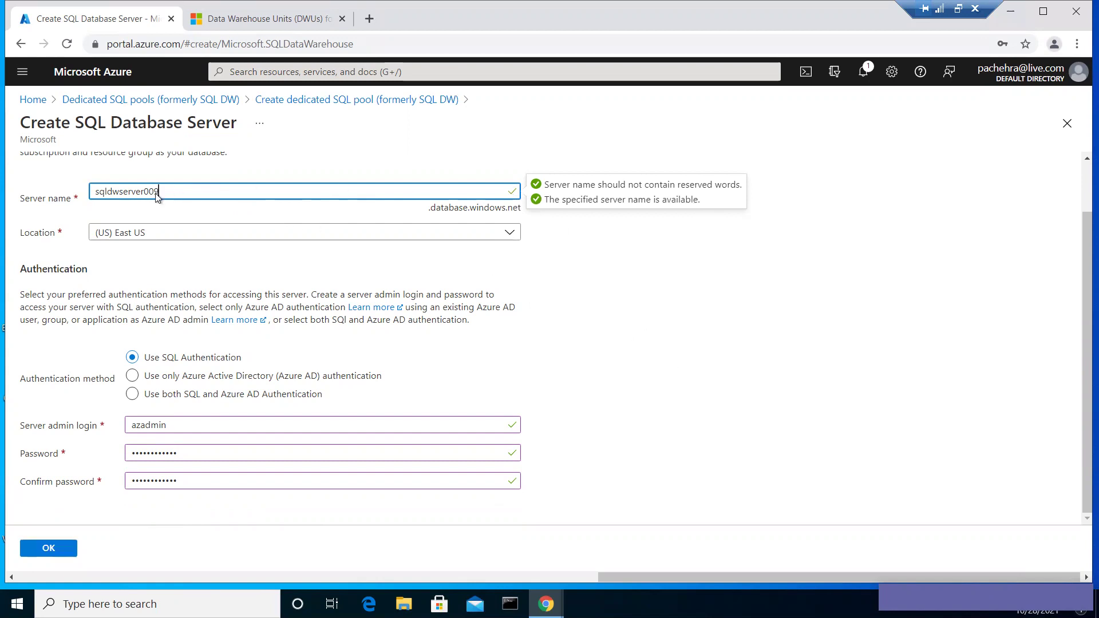
{"action": "left_click", "coordinate": [49, 548]}
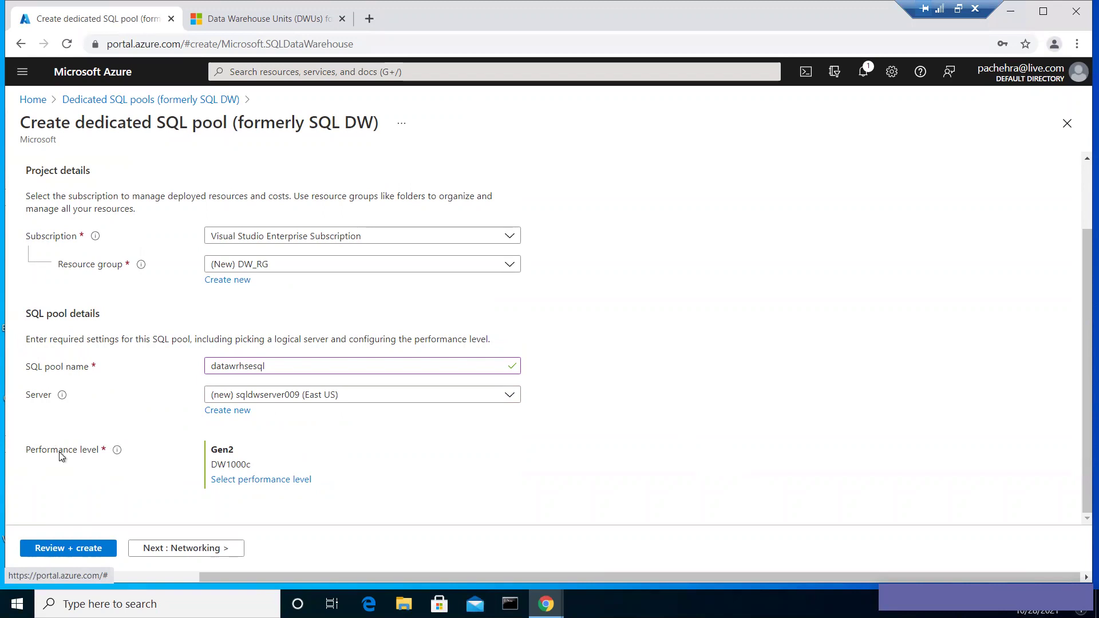
Step: Open the pool's performance level configuration and read in the Microsoft documentation how Data Warehouse Units are defined
{"action": "left_click", "coordinate": [248, 486]}
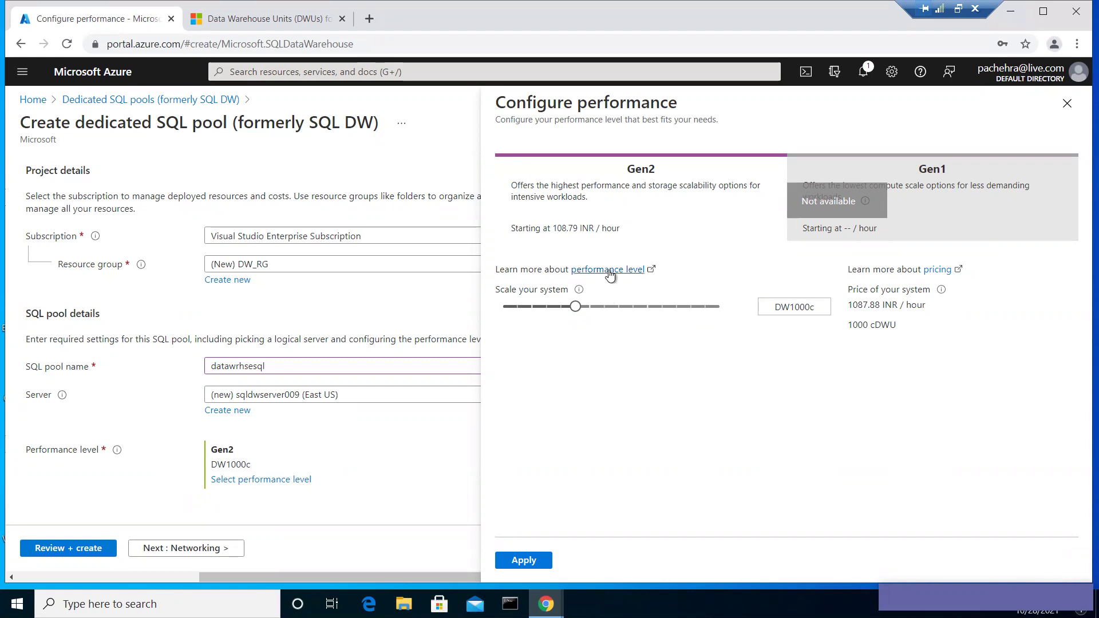
{"action": "left_click", "coordinate": [276, 19]}
{"action": "scroll", "coordinate": [475, 261], "scroll_direction": "up", "scroll_amount": 5}
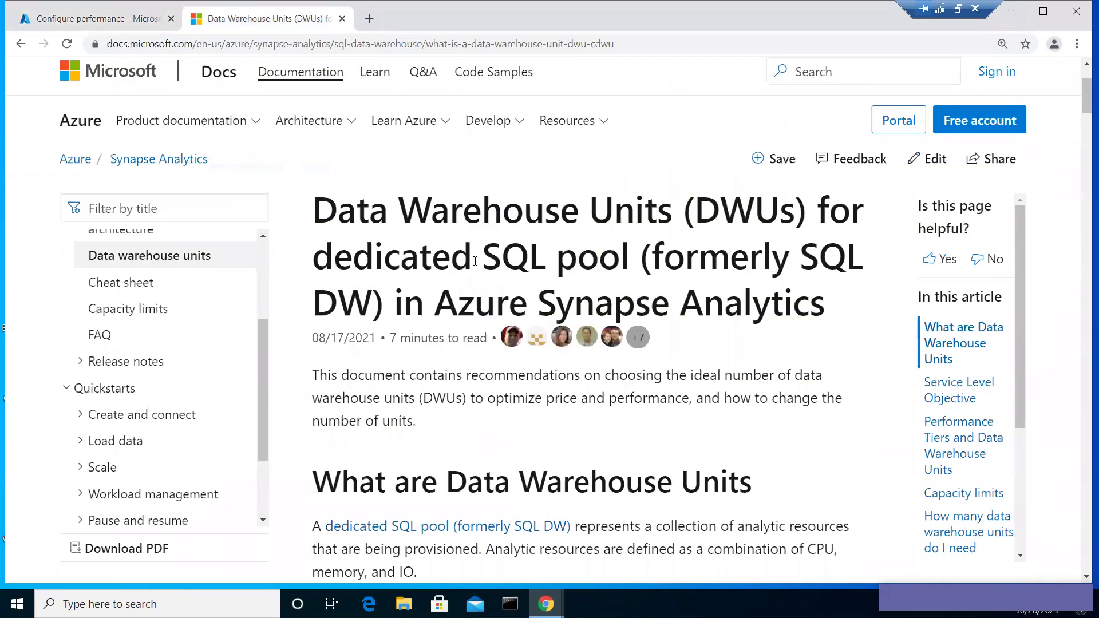
{"action": "scroll", "coordinate": [475, 261], "scroll_direction": "up", "scroll_amount": 1}
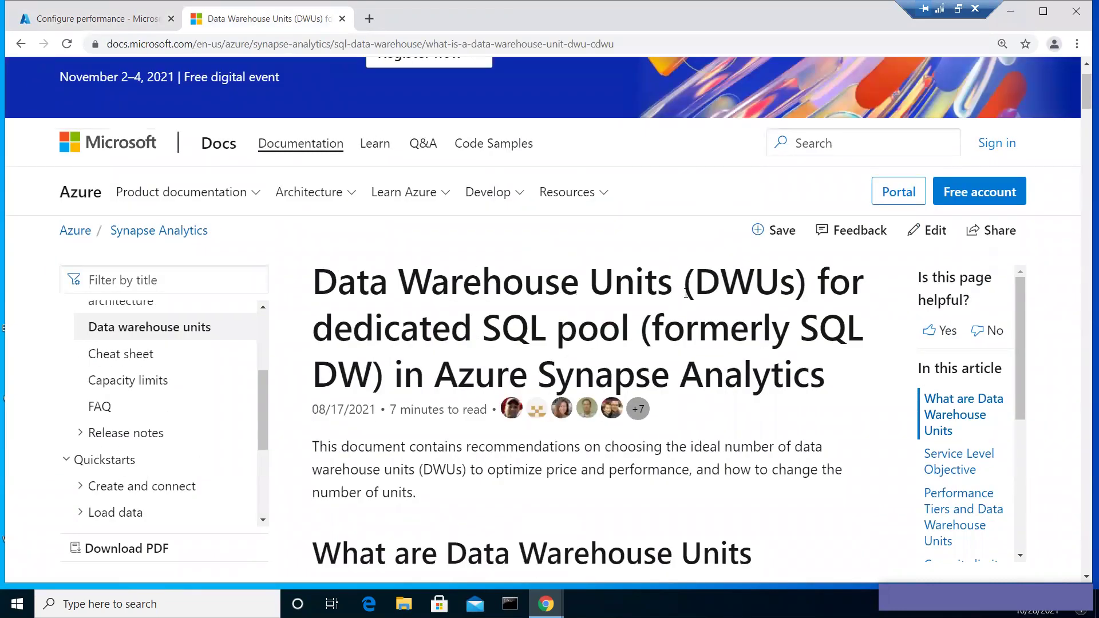
{"action": "scroll", "coordinate": [686, 293], "scroll_direction": "down", "scroll_amount": 2}
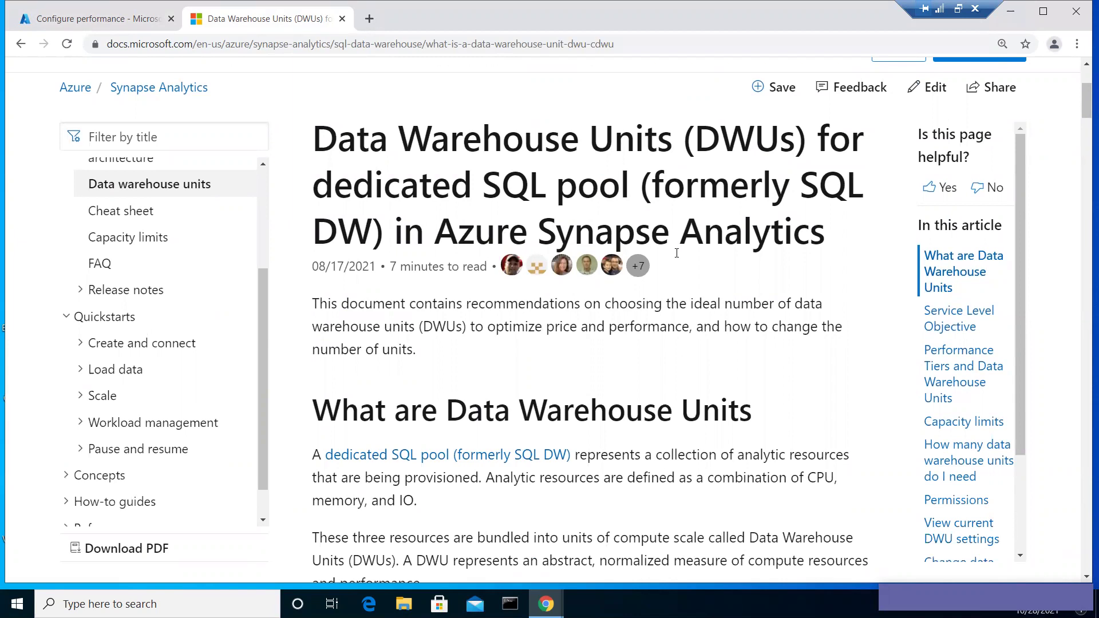
{"action": "scroll", "coordinate": [681, 314], "scroll_direction": "down", "scroll_amount": 2}
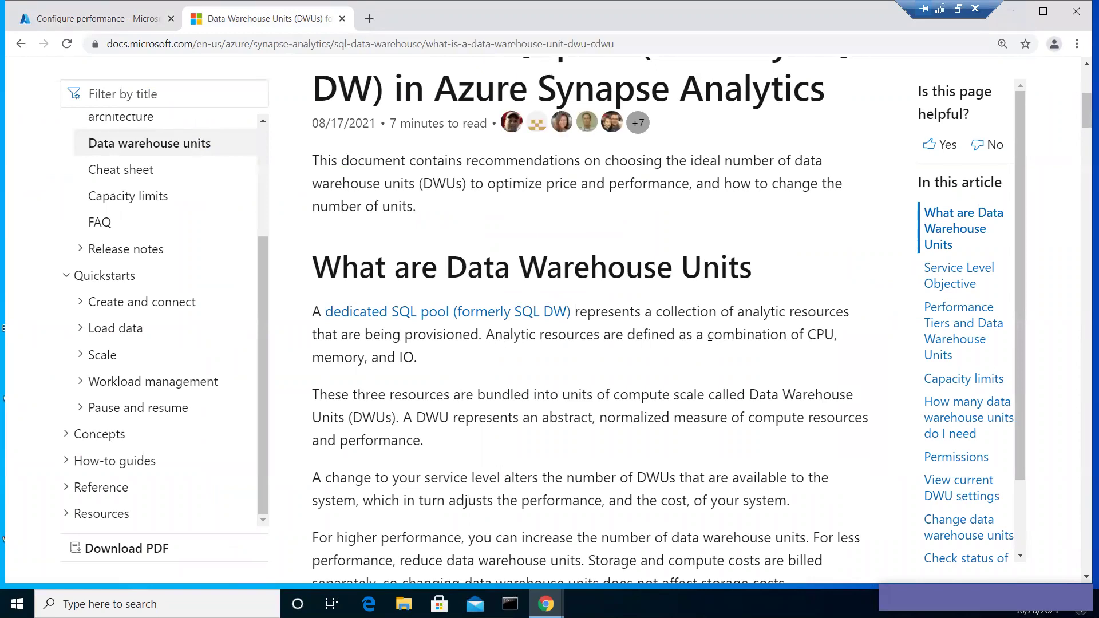
{"action": "left_click_drag", "start_coordinate": [708, 336], "coordinate": [840, 364]}
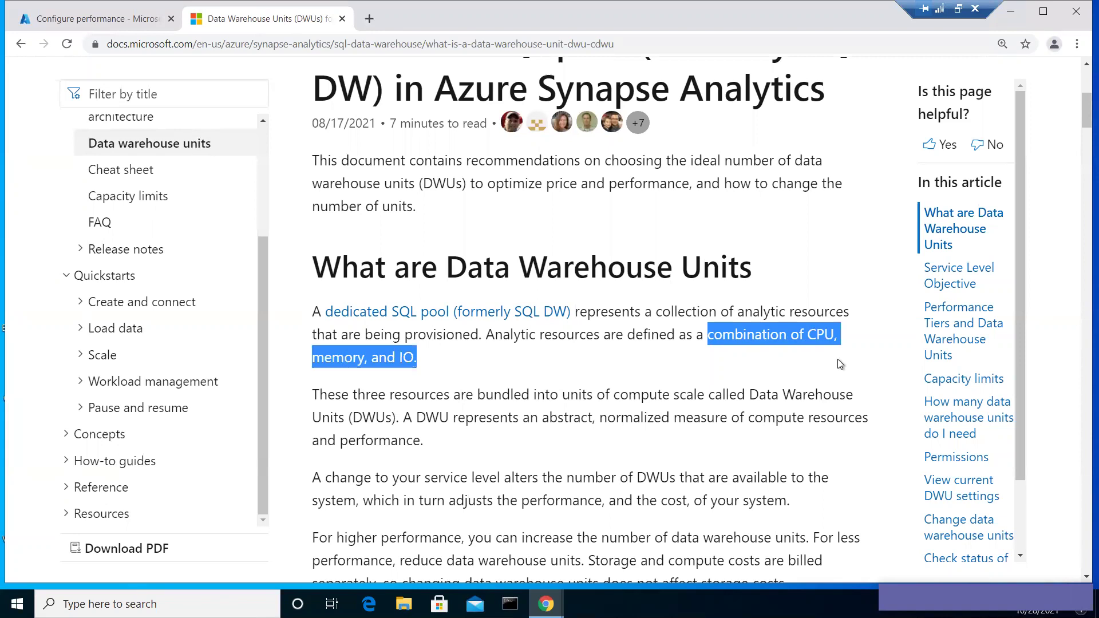
Step: Return to the portal's performance configuration, scale the Gen2 system to DW100c and apply it
{"action": "left_click", "coordinate": [105, 23]}
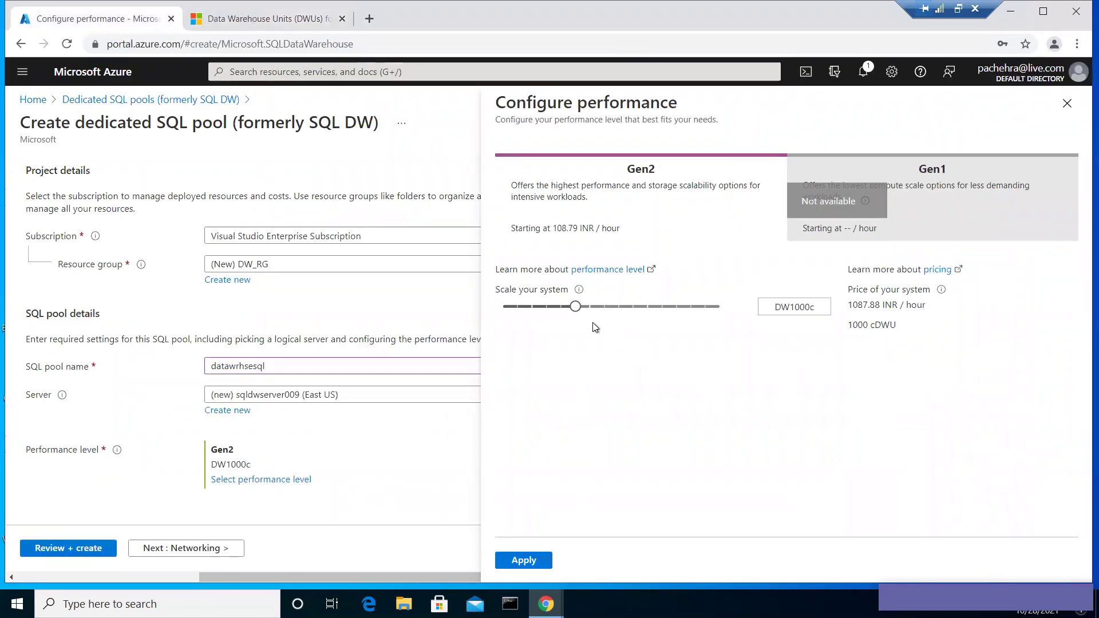
{"action": "left_click", "coordinate": [513, 306]}
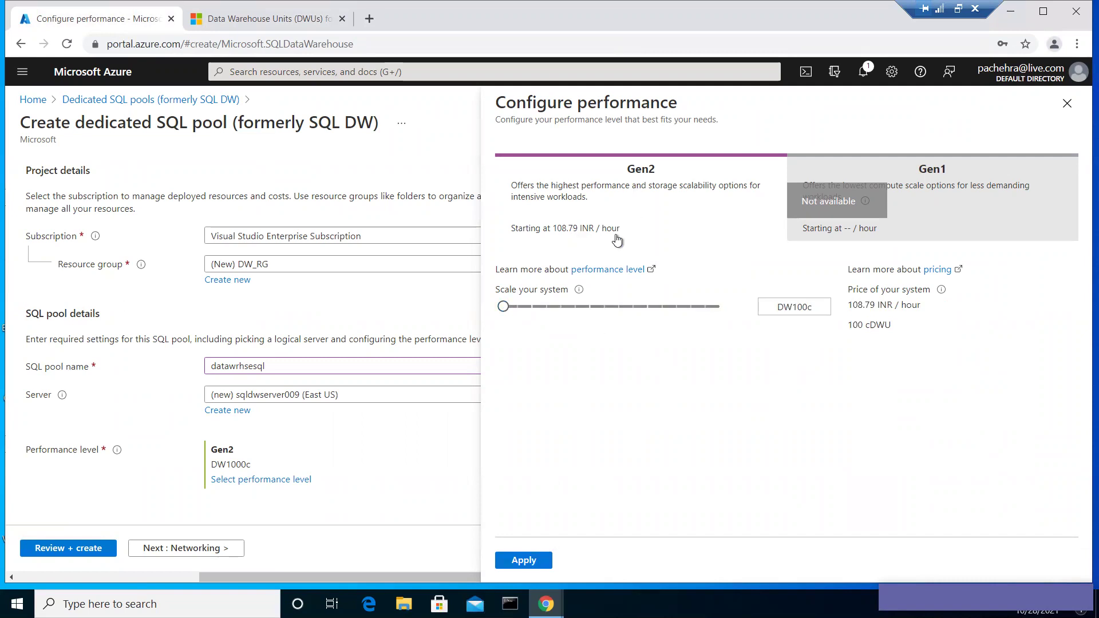
{"action": "left_click", "coordinate": [531, 563]}
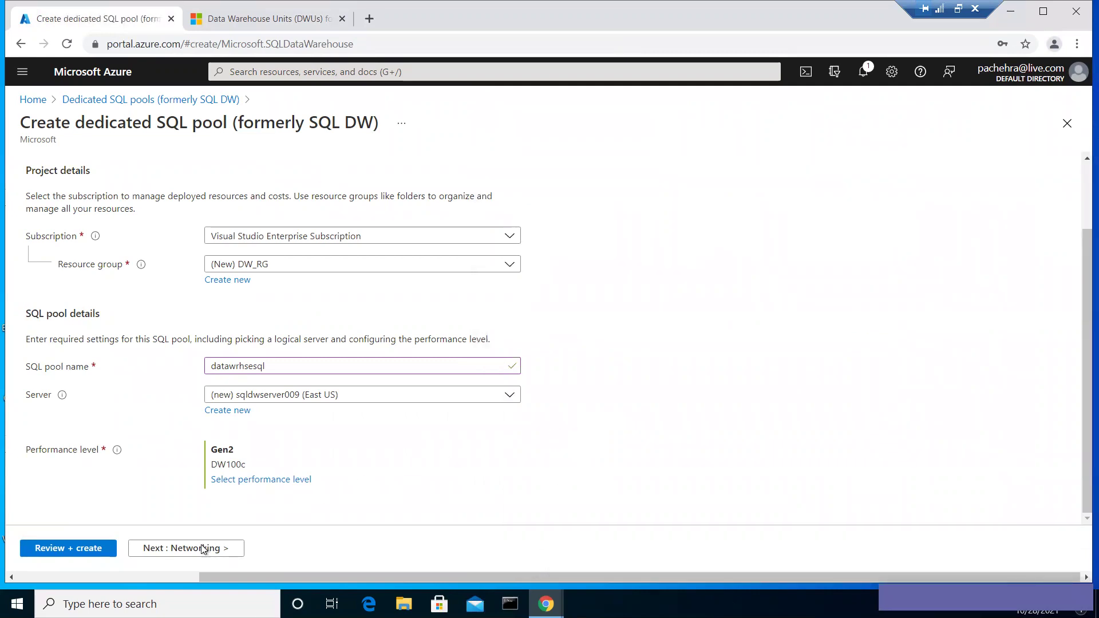
Step: Go through the networking and additional settings keeping their defaults, and create the dedicated SQL pool after the review
{"action": "left_click", "coordinate": [183, 549]}
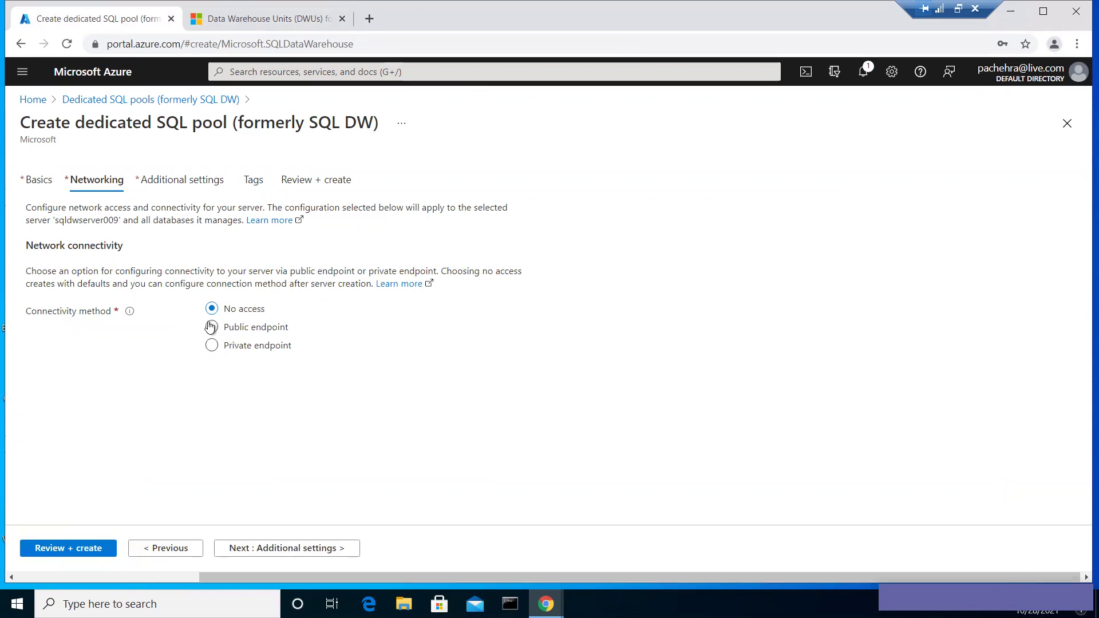
{"action": "left_click", "coordinate": [288, 548]}
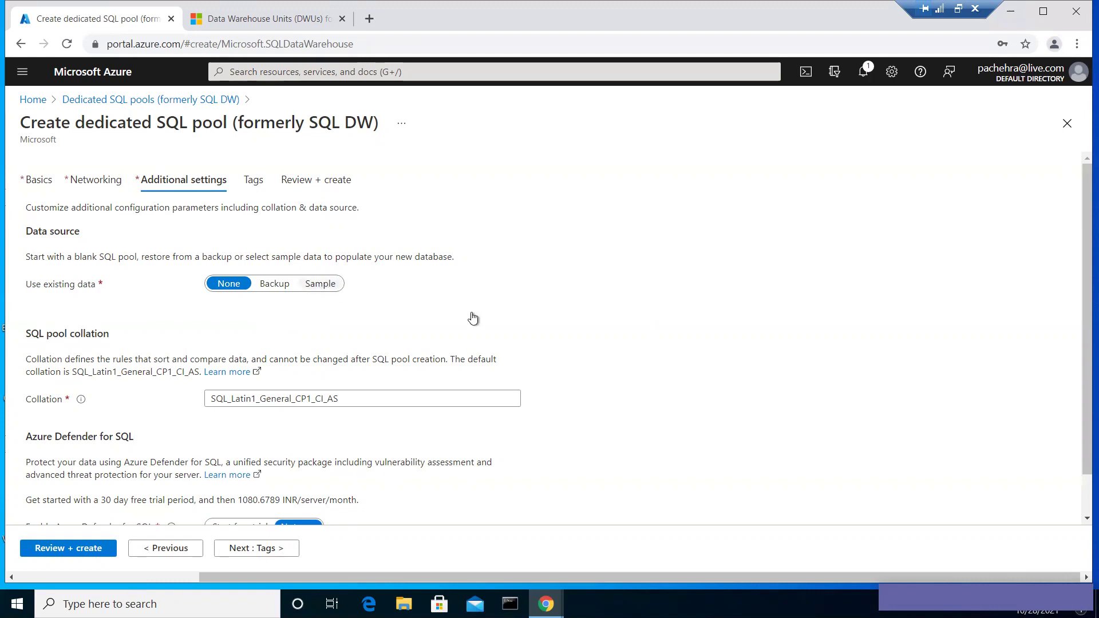
{"action": "scroll", "coordinate": [486, 319], "scroll_direction": "down", "scroll_amount": 1}
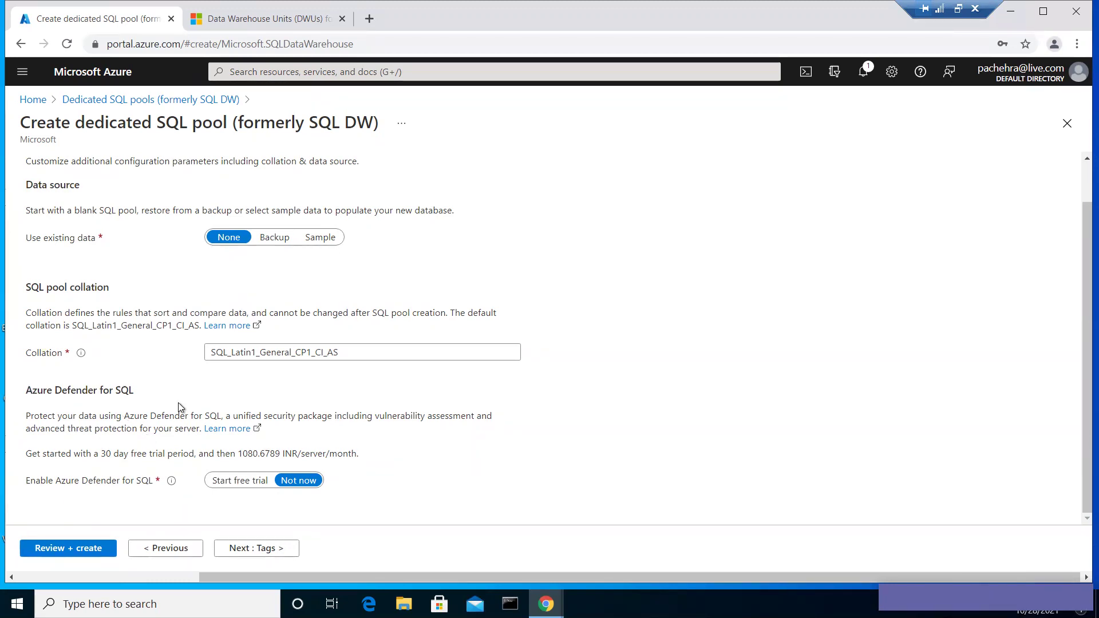
{"action": "left_click", "coordinate": [41, 551]}
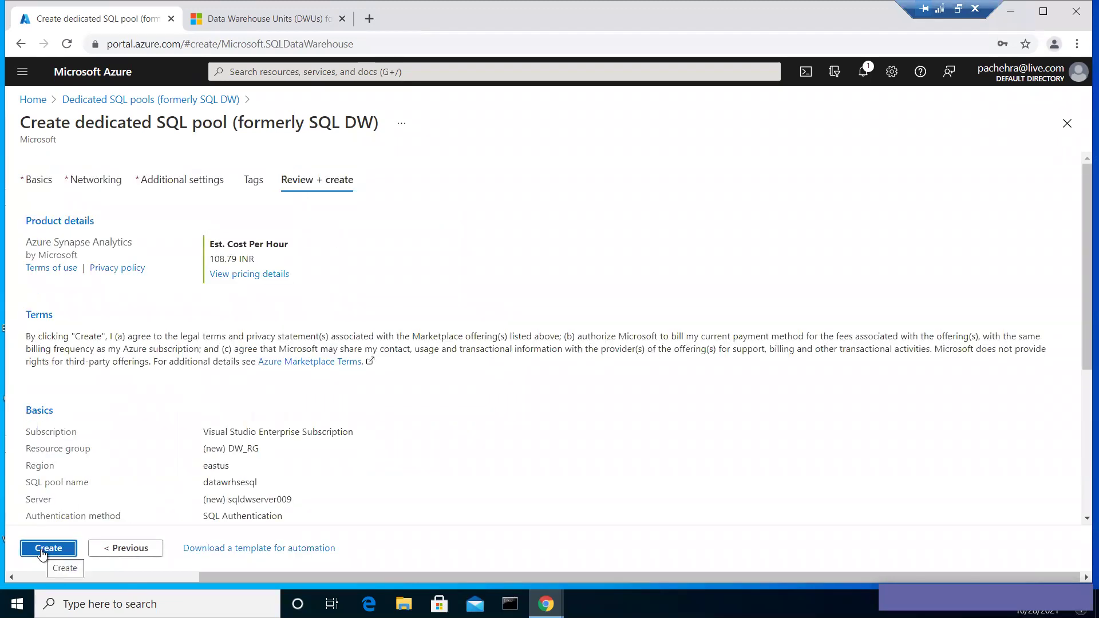
{"action": "left_click", "coordinate": [41, 549]}
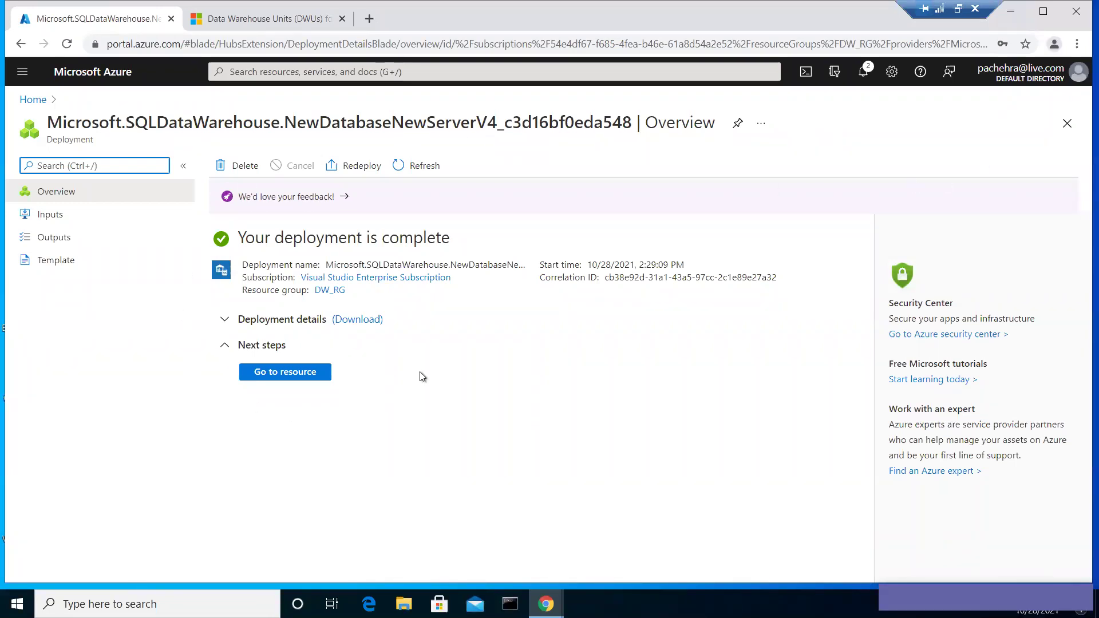
Step: Open the deployed datawrhsesql dedicated SQL pool and look through its overview and available settings
{"action": "left_click", "coordinate": [298, 377]}
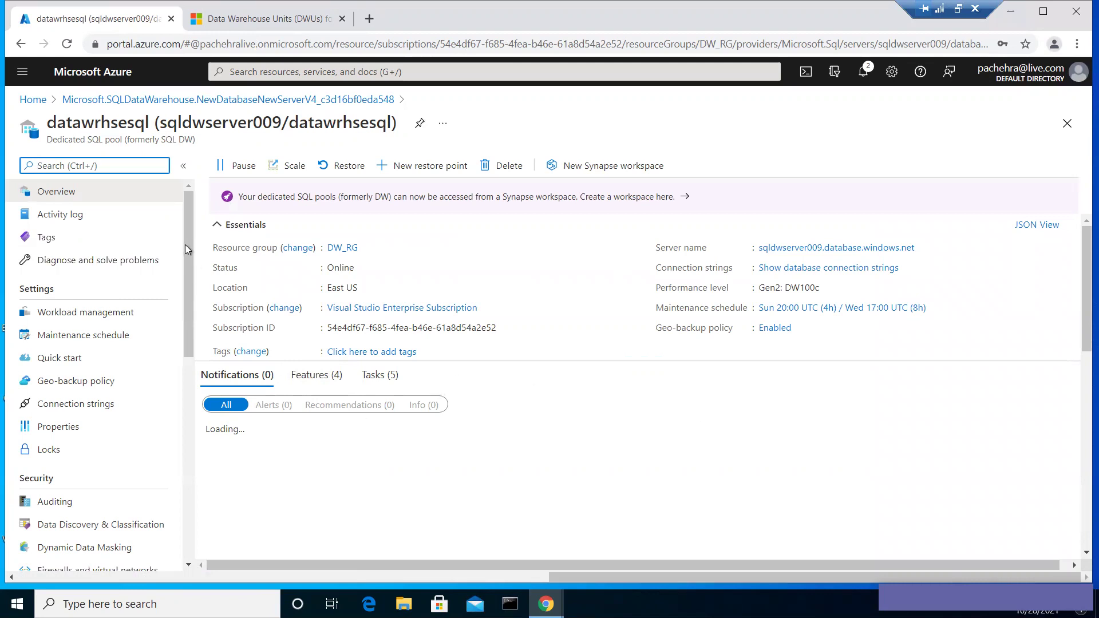
{"action": "left_click_drag", "start_coordinate": [191, 266], "coordinate": [186, 496]}
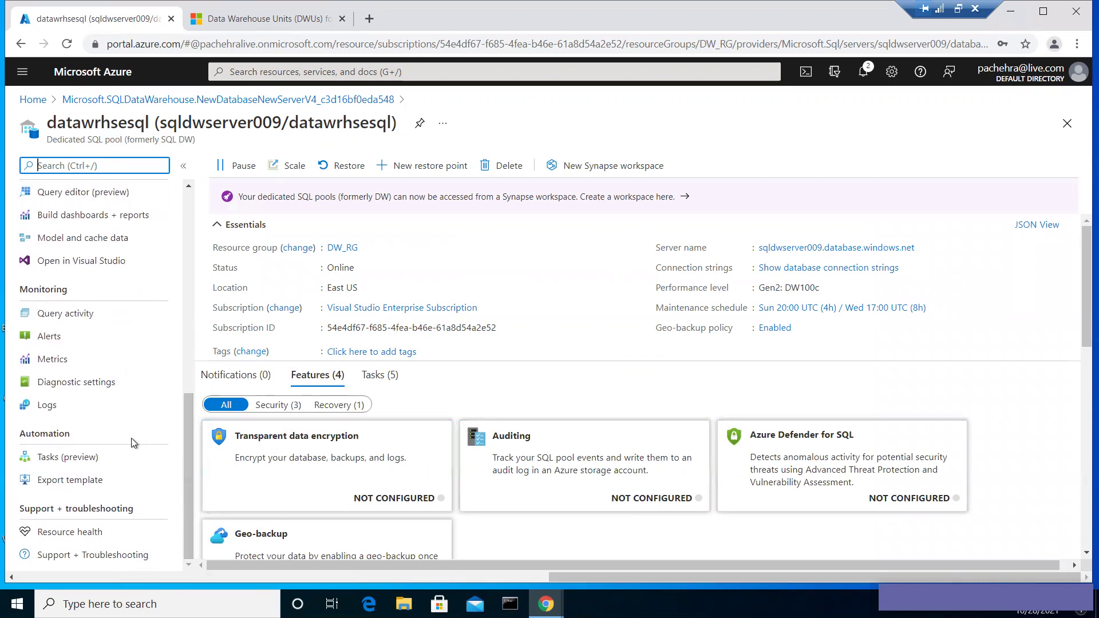
{"action": "scroll", "coordinate": [130, 440], "scroll_direction": "up", "scroll_amount": 5}
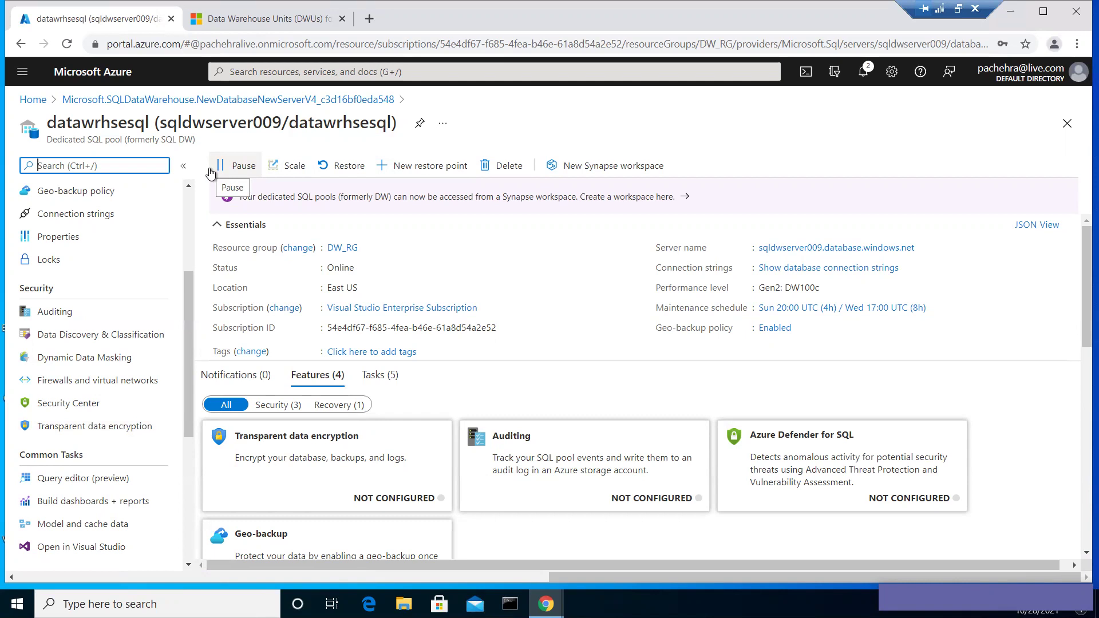
Step: Open the pool's server sqldwserver009, look through its settings and show its firewall and virtual network rules
{"action": "left_click", "coordinate": [791, 252]}
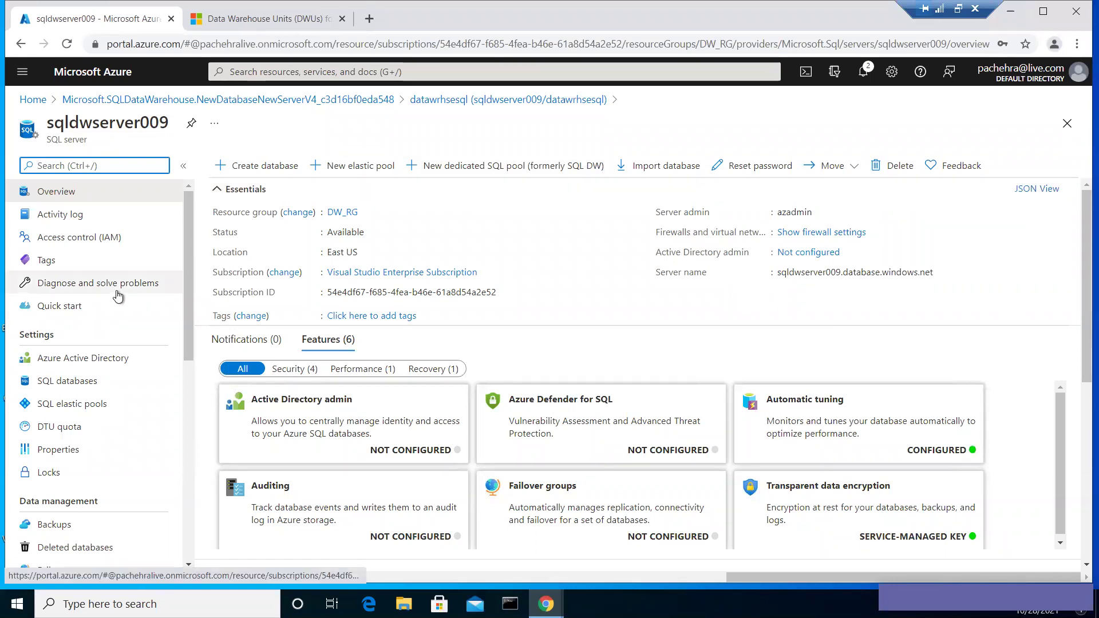
{"action": "scroll", "coordinate": [117, 294], "scroll_direction": "down", "scroll_amount": 3}
{"action": "scroll", "coordinate": [117, 295], "scroll_direction": "down", "scroll_amount": 3}
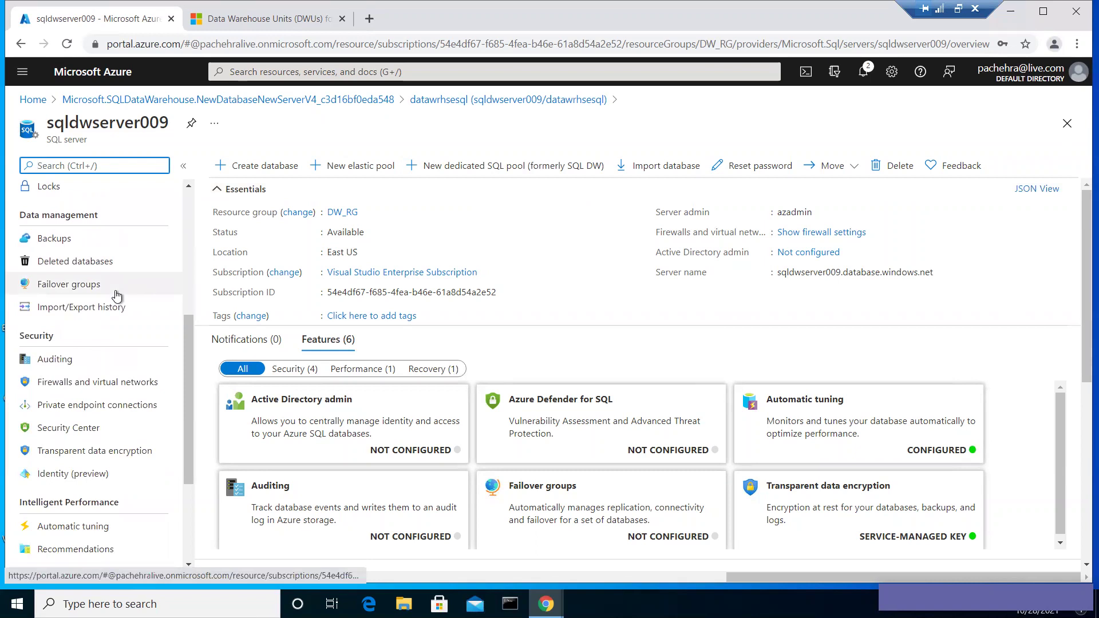
{"action": "scroll", "coordinate": [116, 294], "scroll_direction": "down", "scroll_amount": 3}
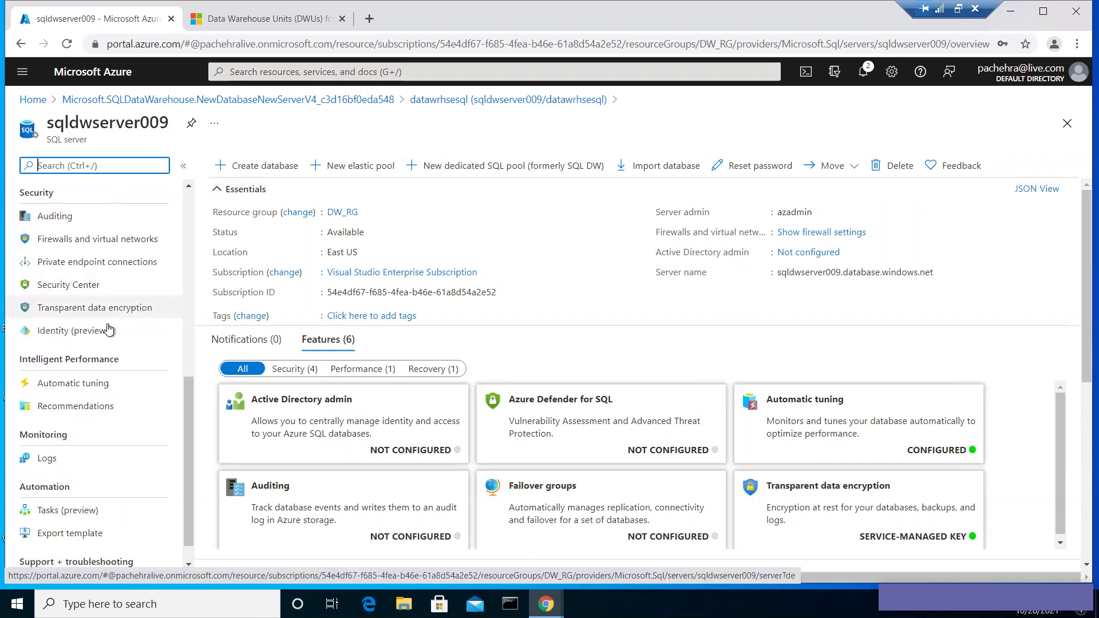
{"action": "scroll", "coordinate": [109, 330], "scroll_direction": "down", "scroll_amount": 1}
{"action": "scroll", "coordinate": [108, 326], "scroll_direction": "up", "scroll_amount": 1}
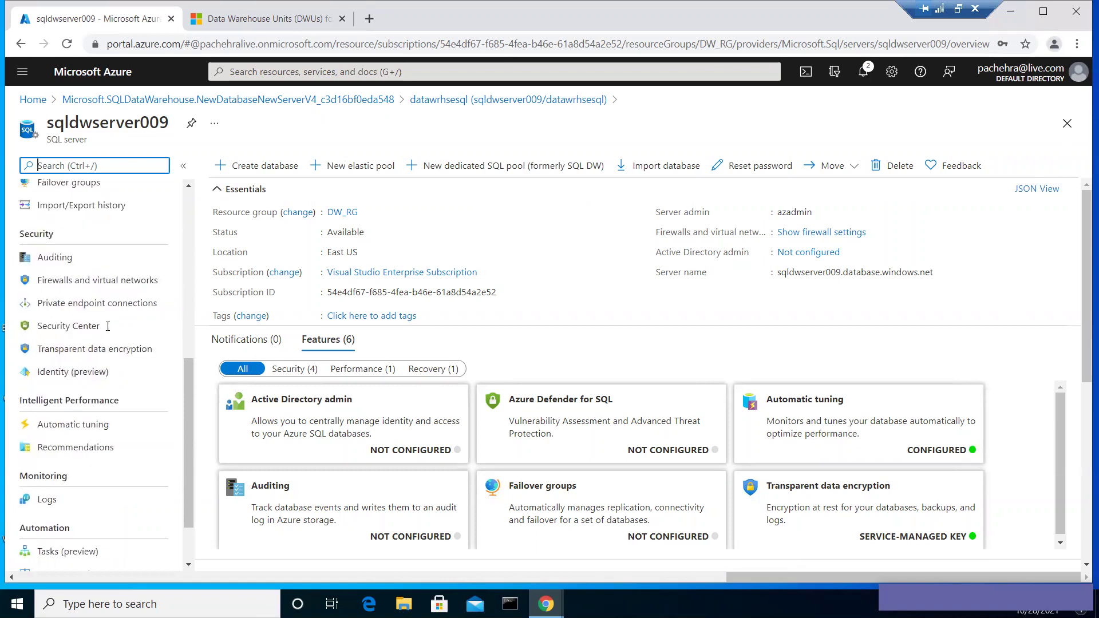
{"action": "scroll", "coordinate": [90, 418], "scroll_direction": "up", "scroll_amount": 1}
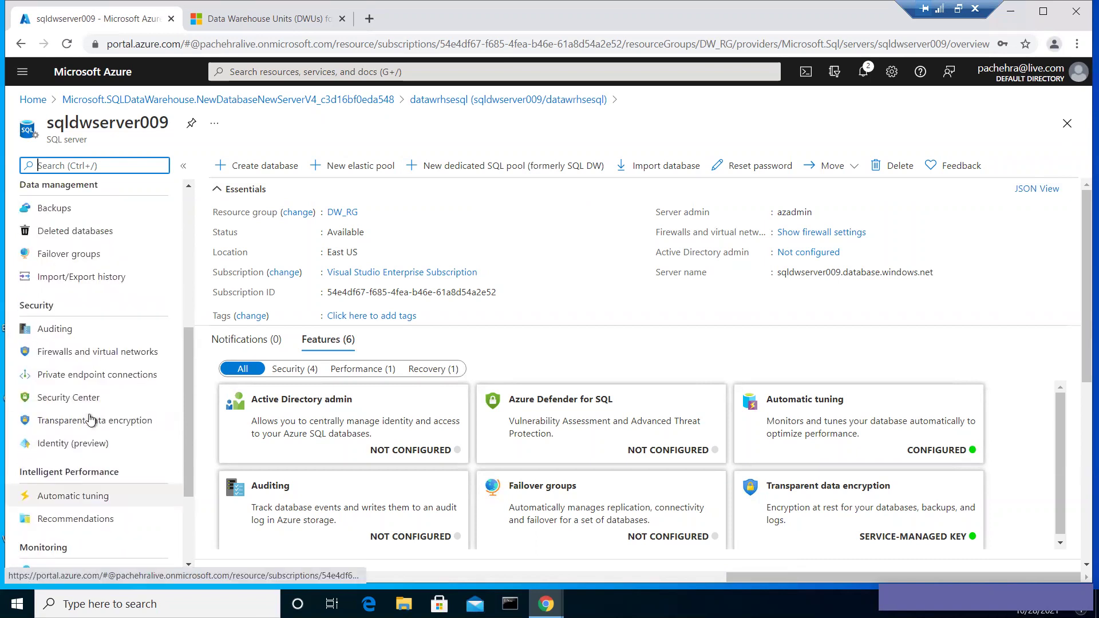
{"action": "left_click", "coordinate": [71, 361]}
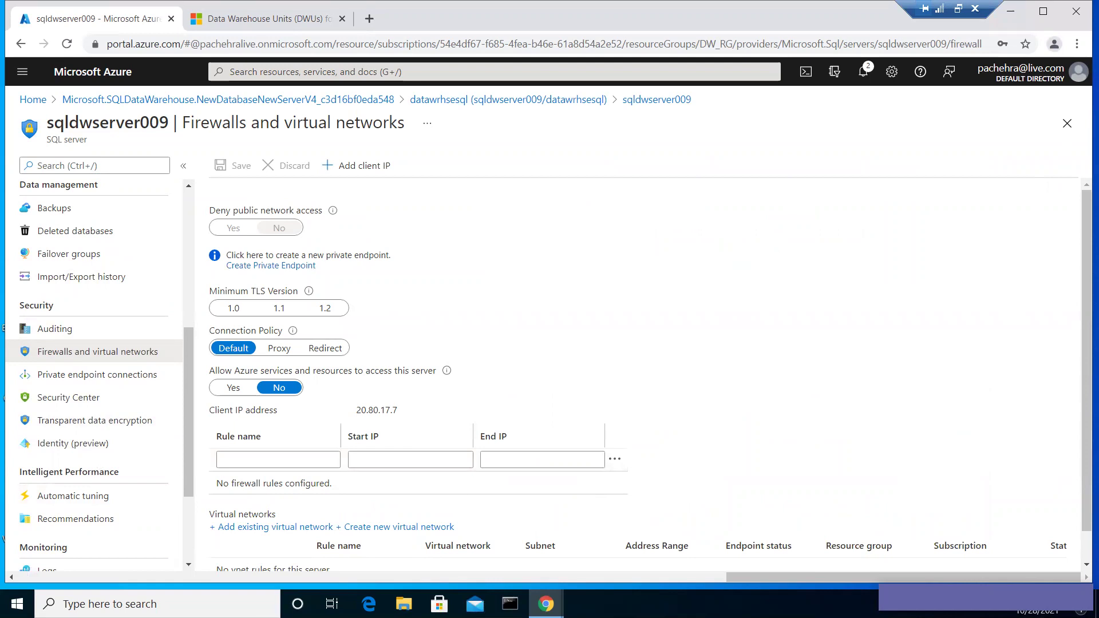
Step: Try to launch SQL Server Management Studio with the Windows run command ssms
{"action": "right_click", "coordinate": [17, 604]}
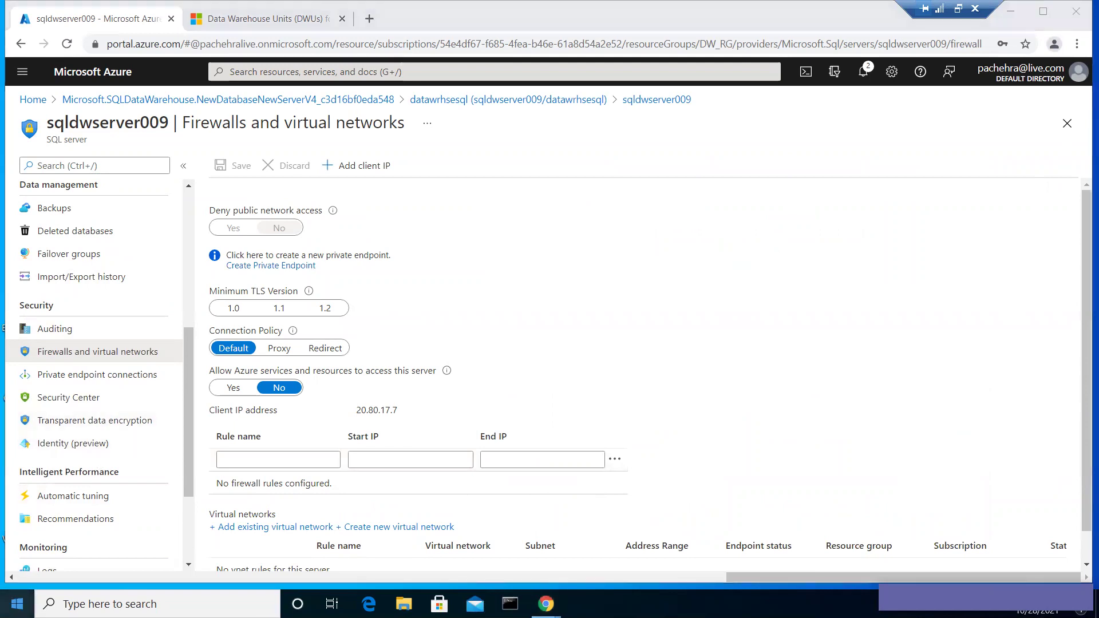
{"action": "left_click", "coordinate": [54, 533]}
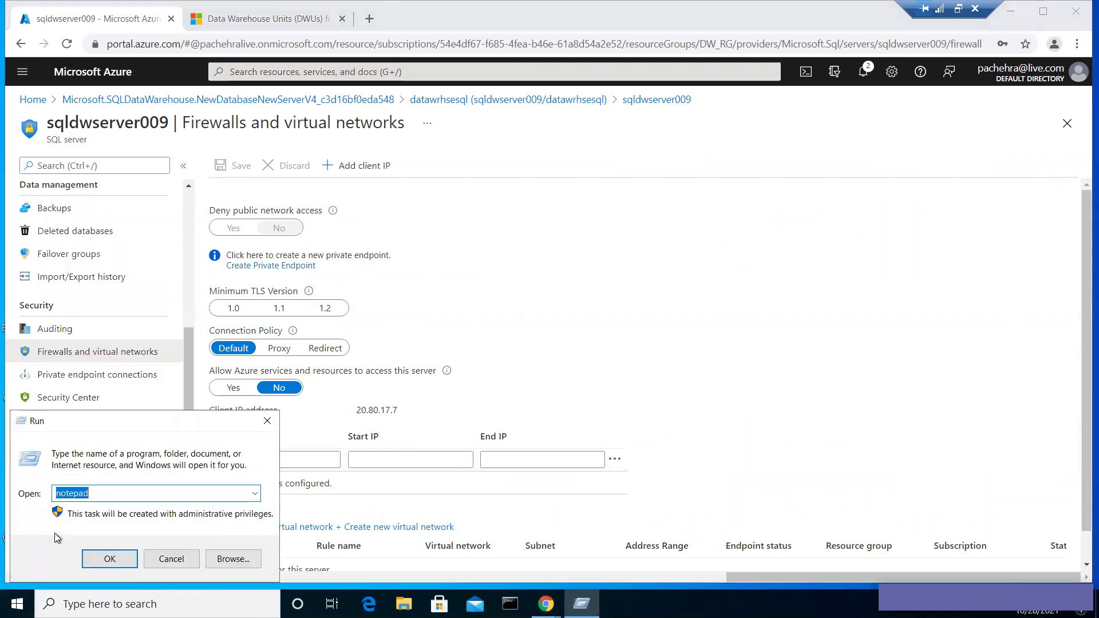
{"action": "type", "text": "ssms"}
{"action": "key", "text": "Return"}
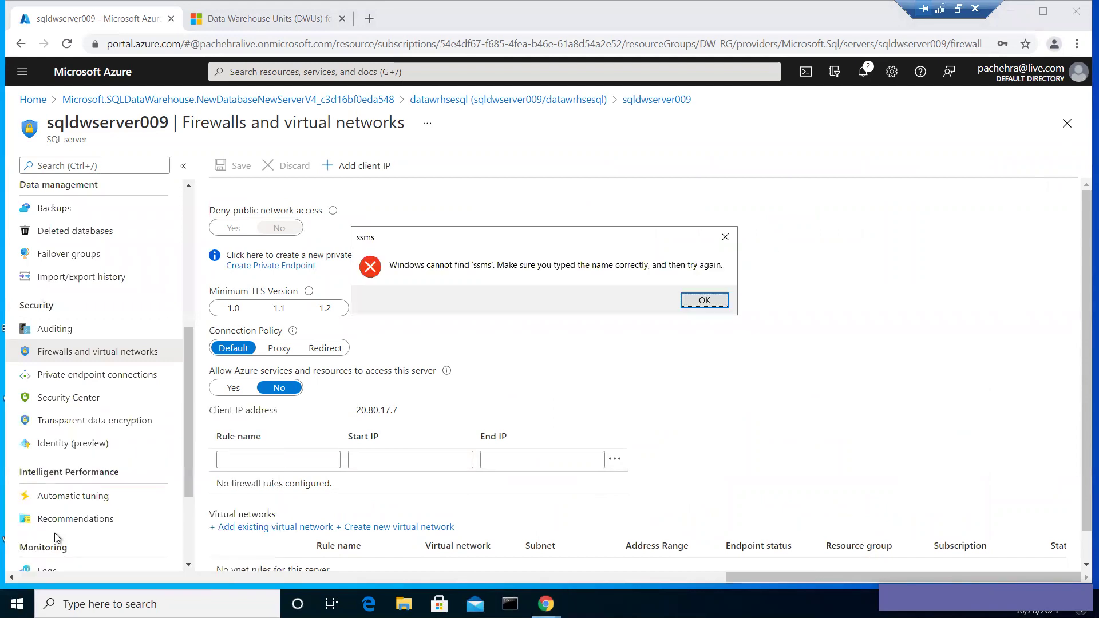
{"action": "key", "text": "Return"}
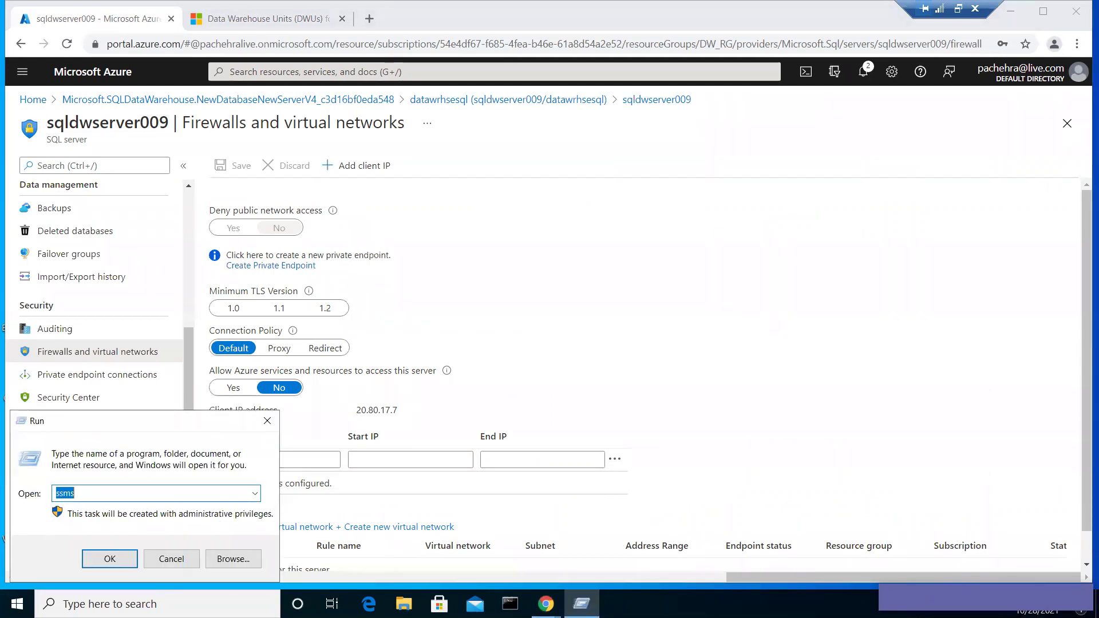
Step: Start installing SQL Server Management Studio from SSMS-Setup-ENU (1).exe in the Downloads folder, and return to the Azure portal
{"action": "key", "text": "super+e"}
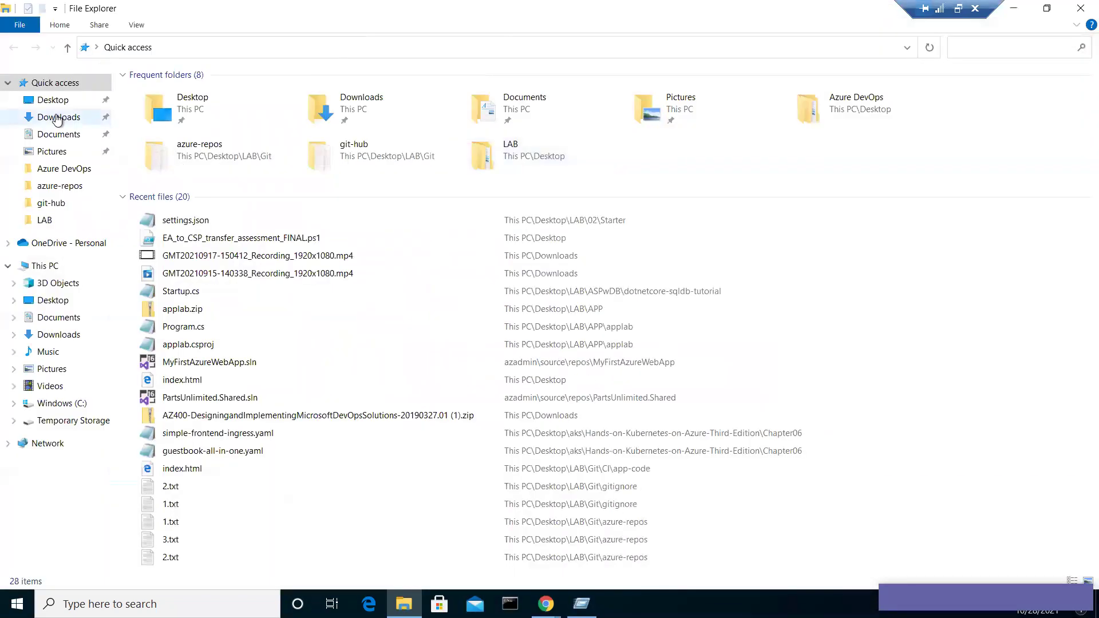
{"action": "left_click", "coordinate": [57, 117]}
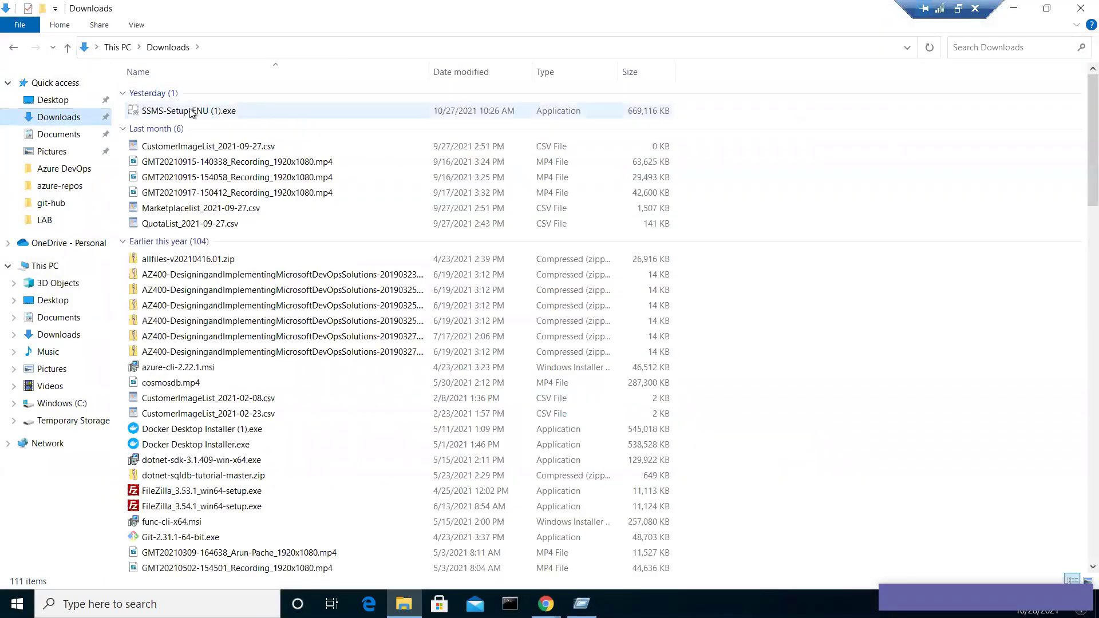
{"action": "double_click", "coordinate": [192, 112]}
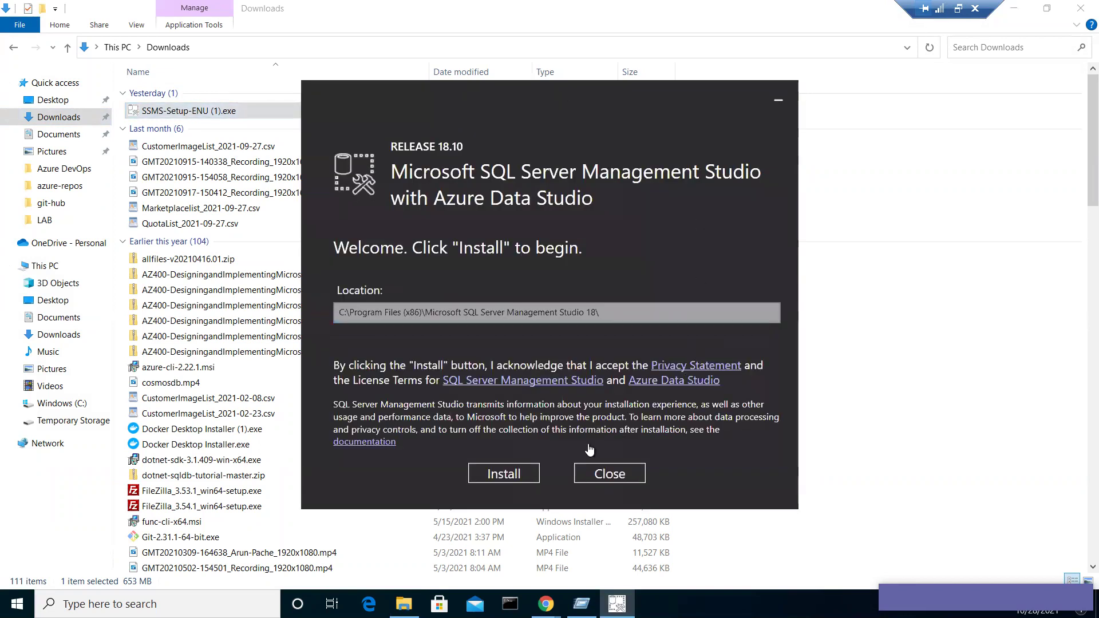
{"action": "left_click", "coordinate": [527, 473]}
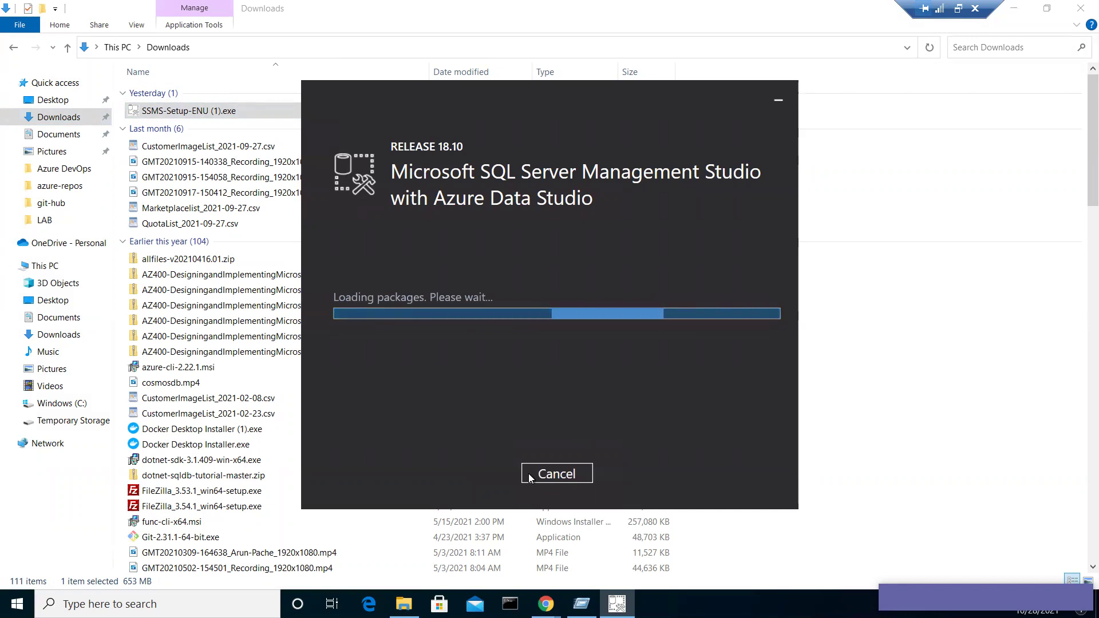
{"action": "left_click", "coordinate": [1015, 11]}
{"action": "left_click", "coordinate": [1015, 11]}
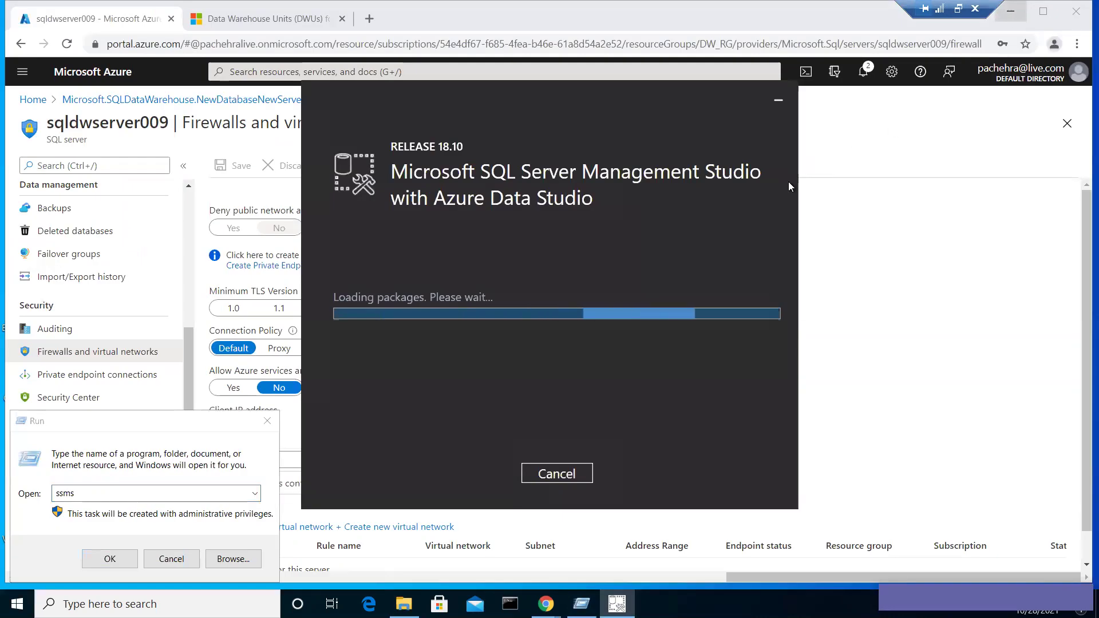
{"action": "left_click", "coordinate": [934, 131]}
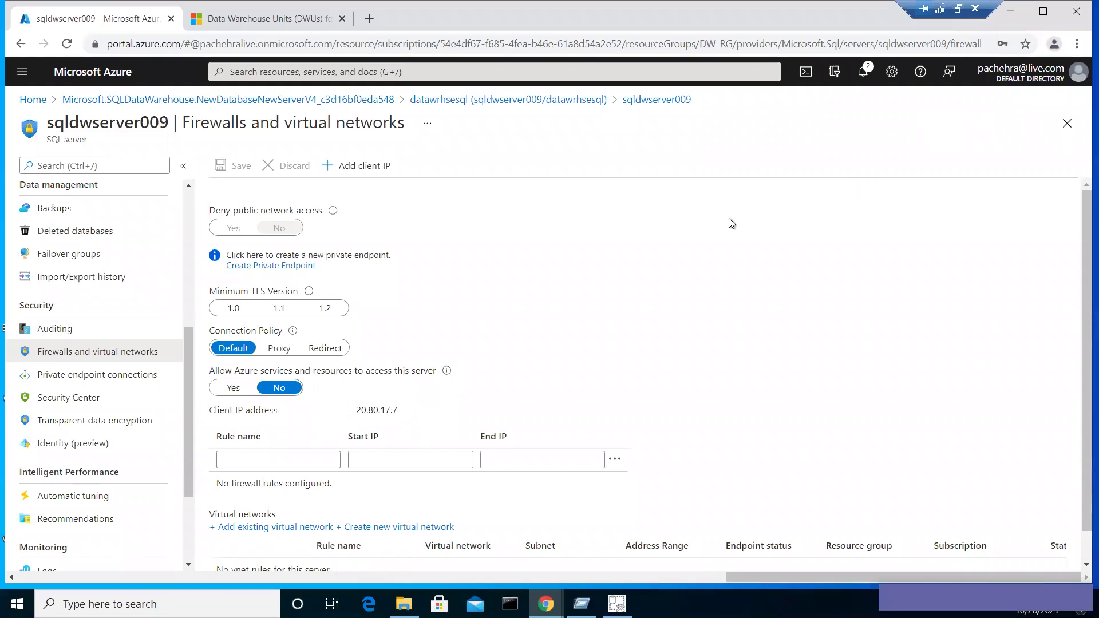
Step: Review the server's private endpoint connections, transparent data encryption and SQL databases, and return to its overview
{"action": "left_click", "coordinate": [64, 379]}
{"action": "left_click", "coordinate": [75, 424]}
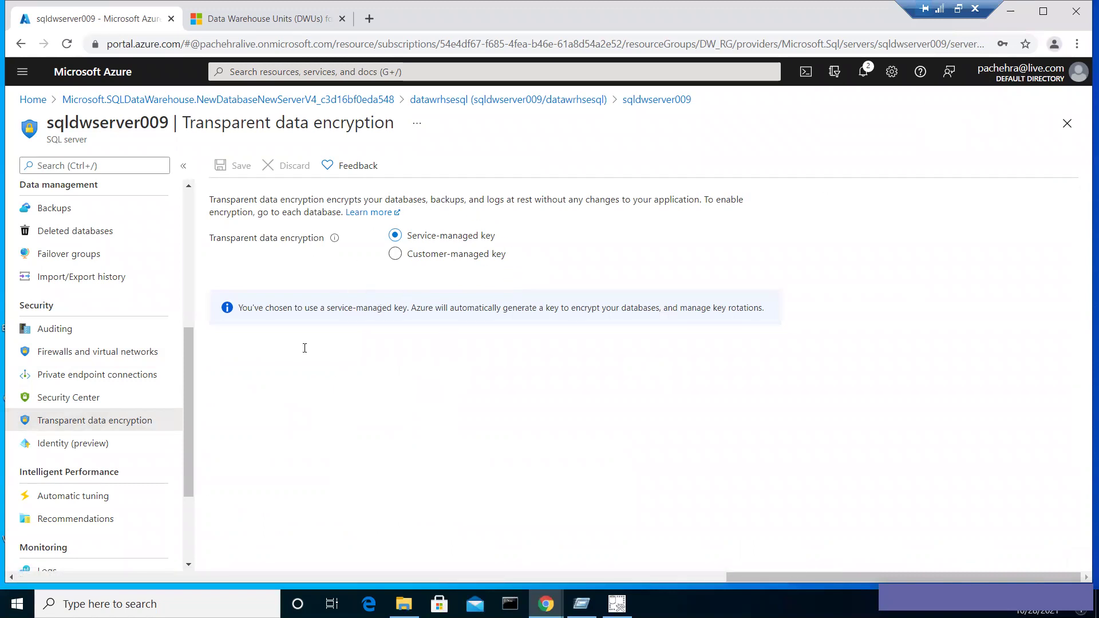
{"action": "scroll", "coordinate": [95, 424], "scroll_direction": "up", "scroll_amount": 2}
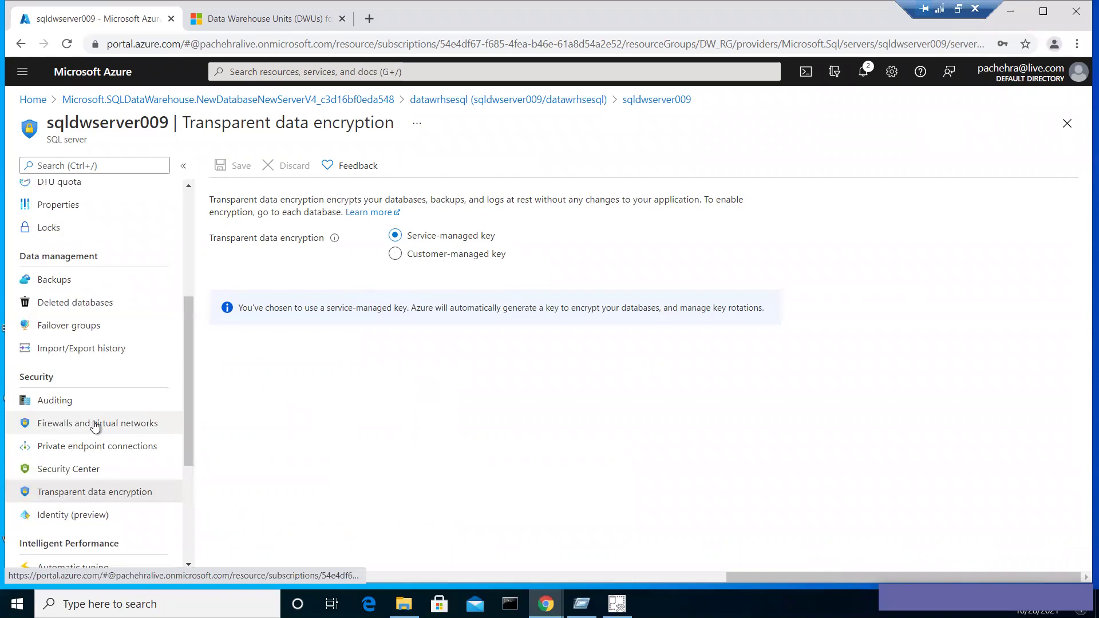
{"action": "scroll", "coordinate": [95, 425], "scroll_direction": "up", "scroll_amount": 2}
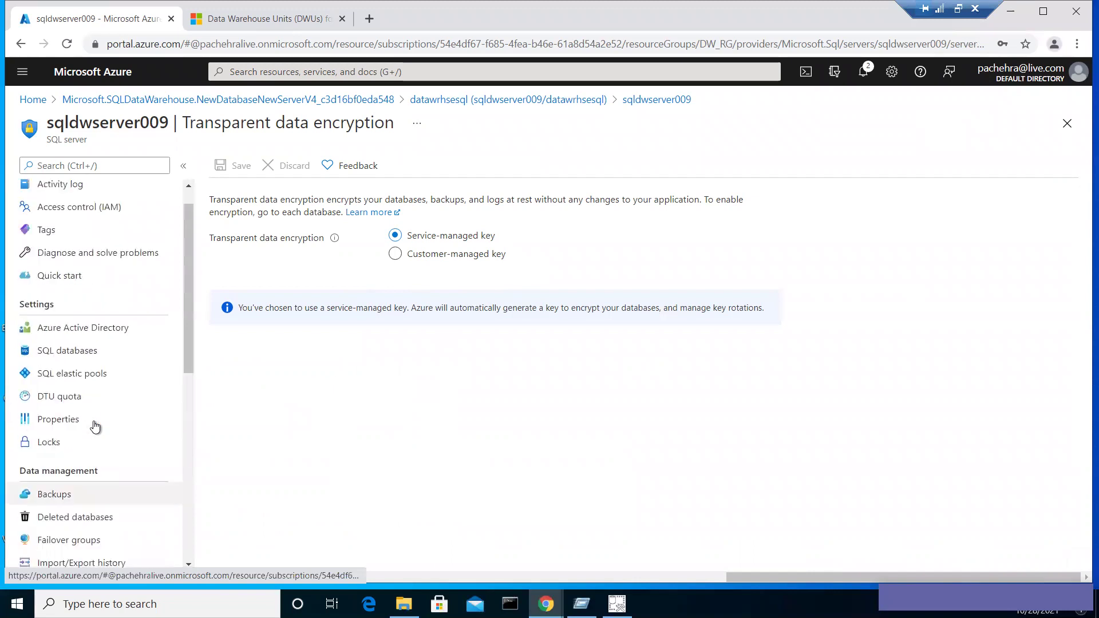
{"action": "left_click", "coordinate": [74, 354]}
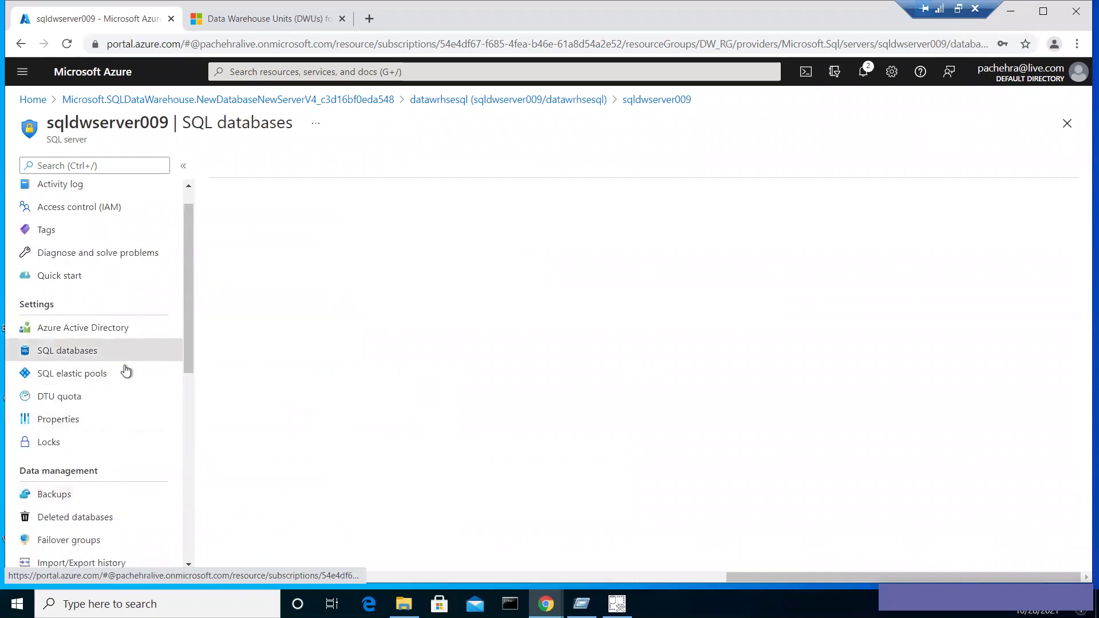
{"action": "scroll", "coordinate": [87, 304], "scroll_direction": "up", "scroll_amount": 1}
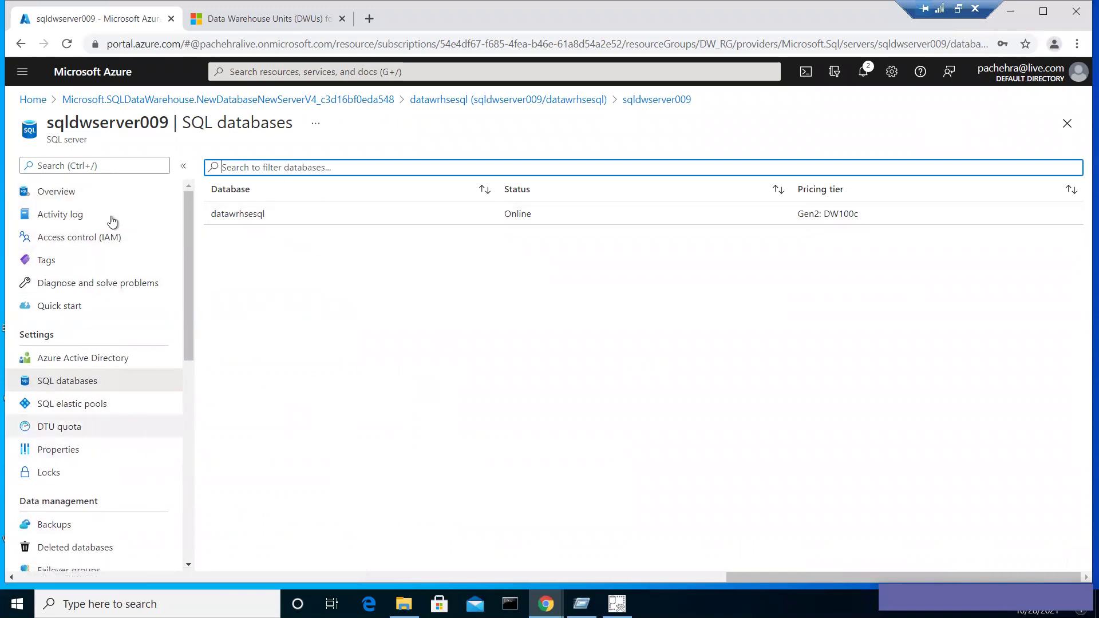
{"action": "left_click", "coordinate": [58, 192]}
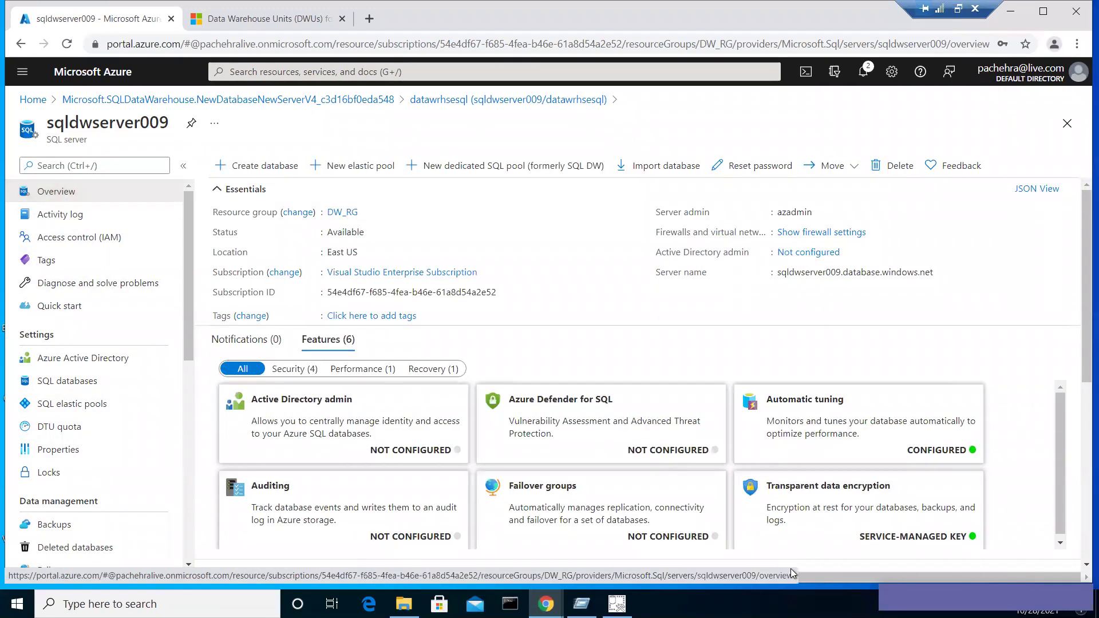
Step: Go back to the datawrhsesql pool, examine the Synapse workspace creation form and leave it without creating a workspace
{"action": "left_click_drag", "start_coordinate": [723, 579], "coordinate": [331, 568]}
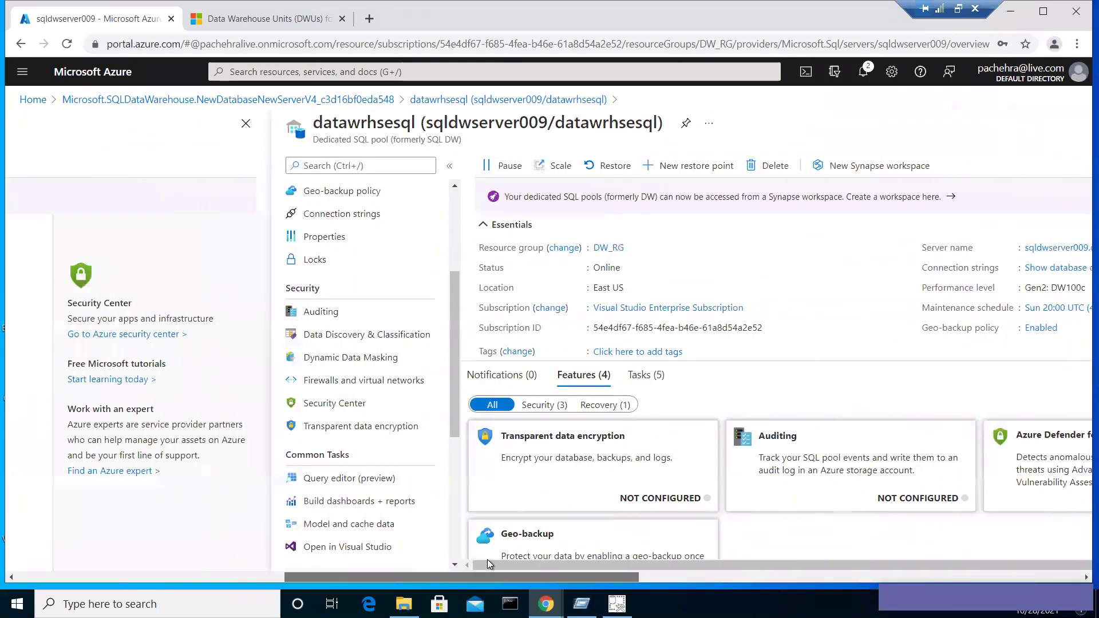
{"action": "left_click", "coordinate": [489, 559]}
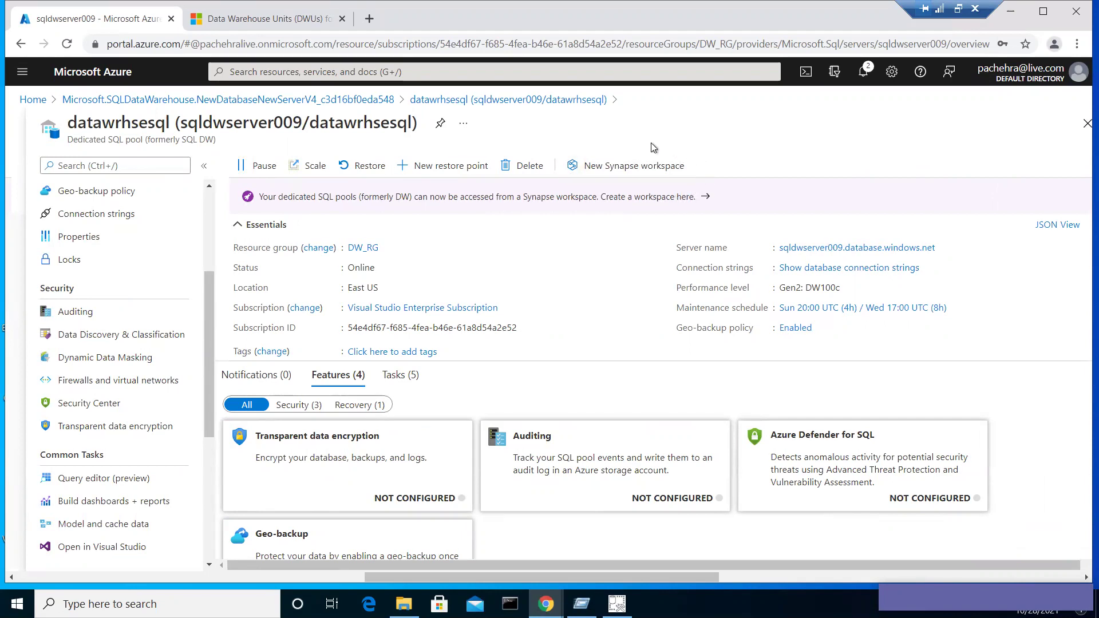
{"action": "left_click", "coordinate": [675, 197]}
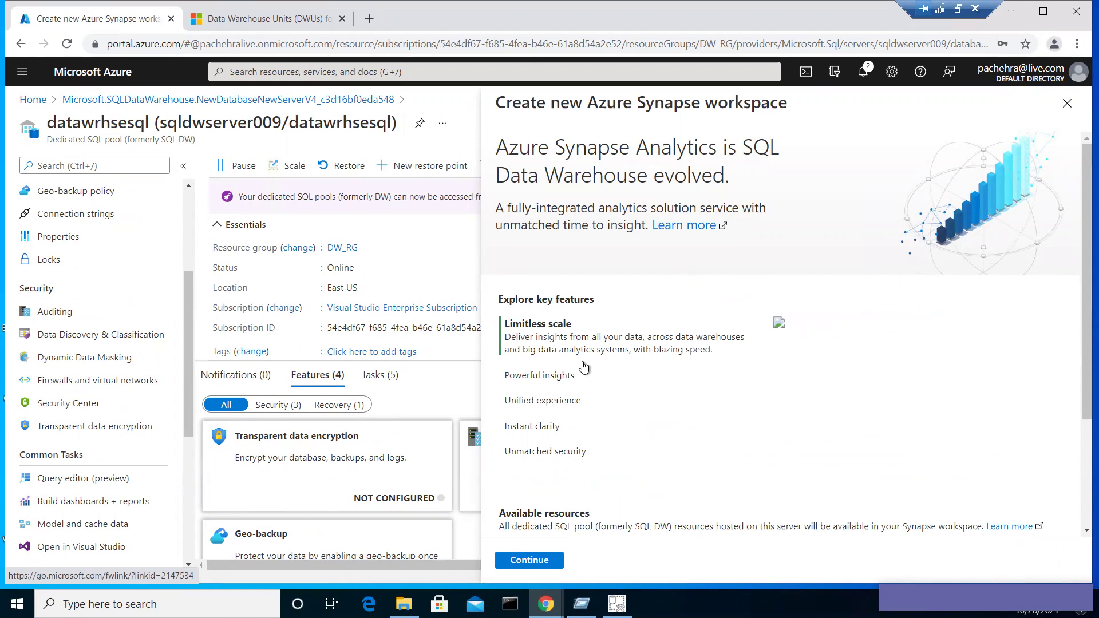
{"action": "left_click", "coordinate": [541, 560]}
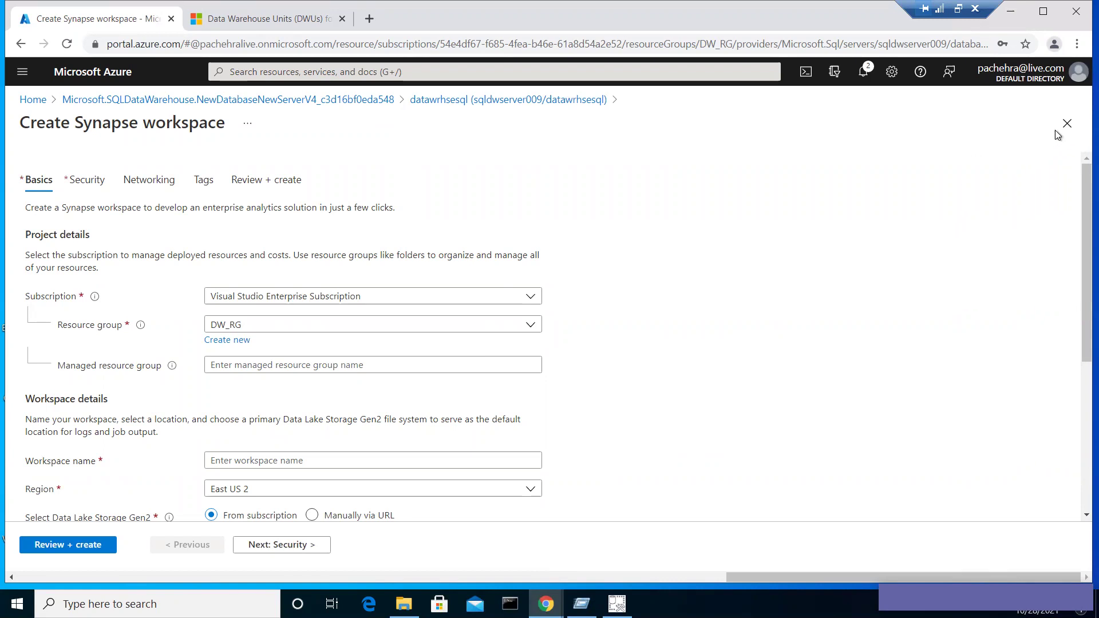
{"action": "left_click", "coordinate": [534, 120]}
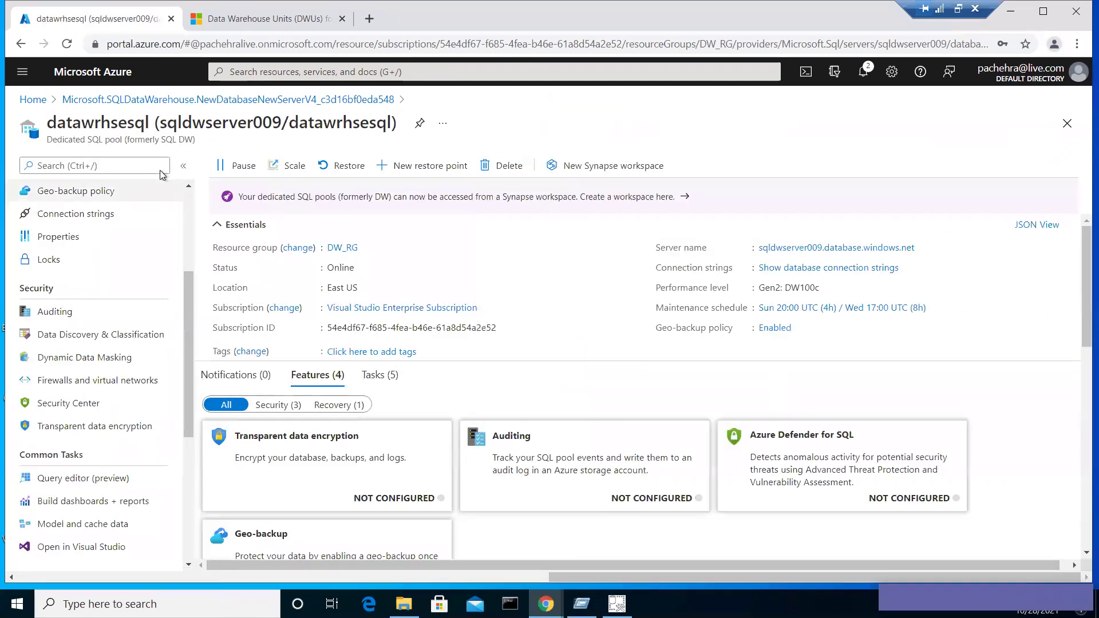